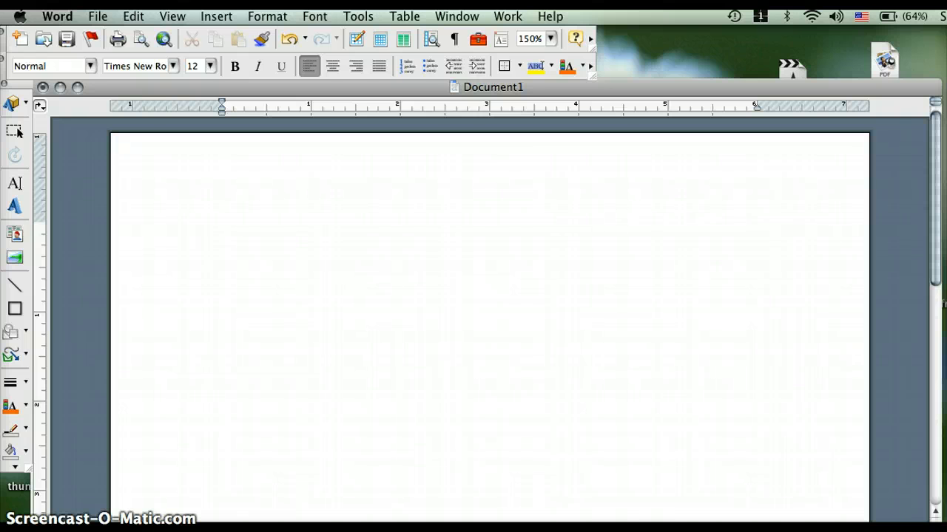
Save the blank document to the Desktop as RevolutionaryWarBiography followed by the student's surname.
{"action": "left_click", "coordinate": [577, 277]}
{"action": "left_click", "coordinate": [97, 17]}
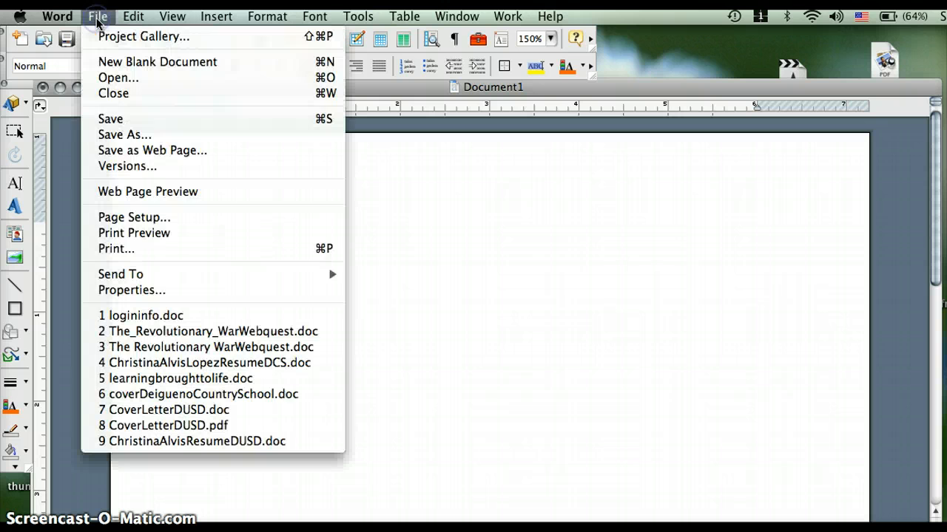
{"action": "left_click", "coordinate": [114, 136]}
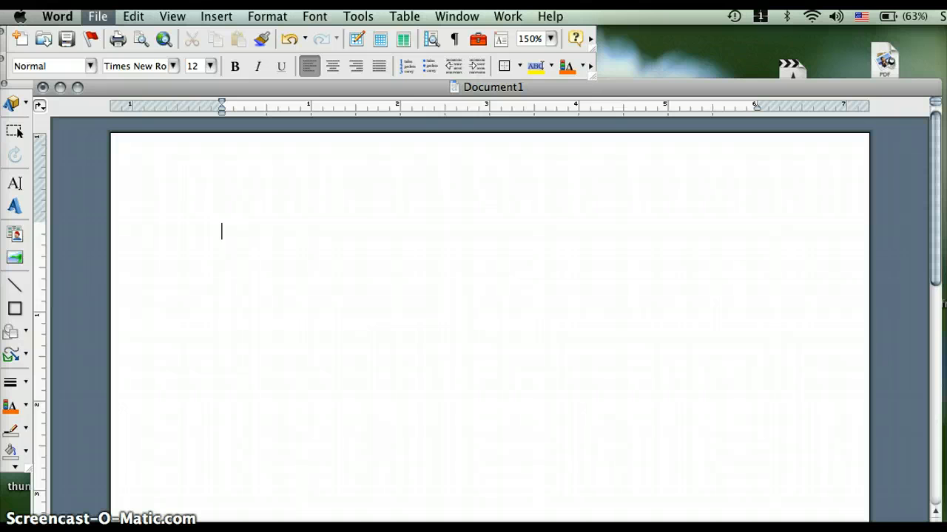
{"action": "left_click", "coordinate": [155, 162]}
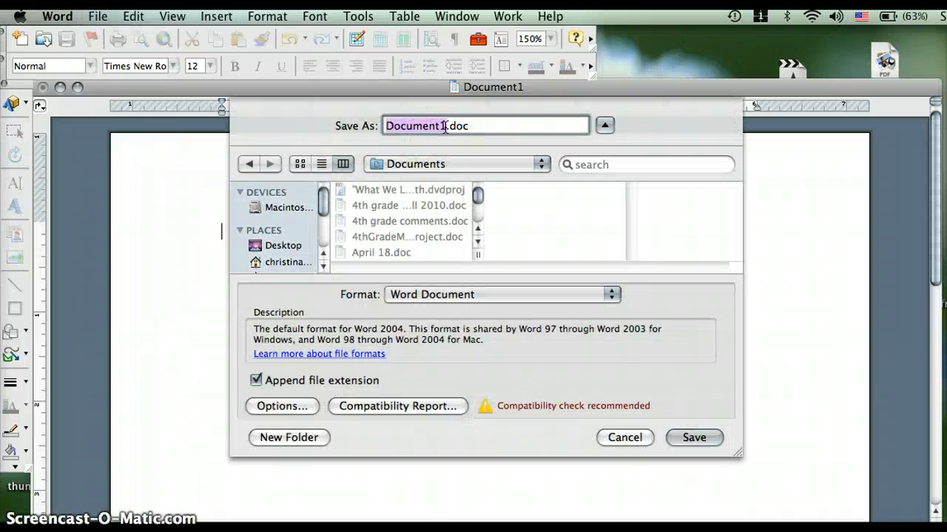
{"action": "type", "text": "Rev"}
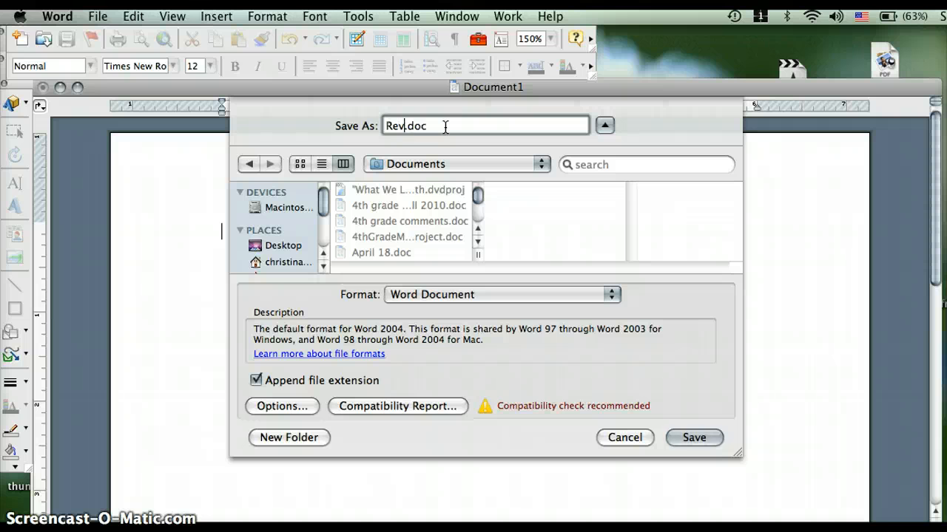
{"action": "type", "text": "olutionaryWarBiography"}
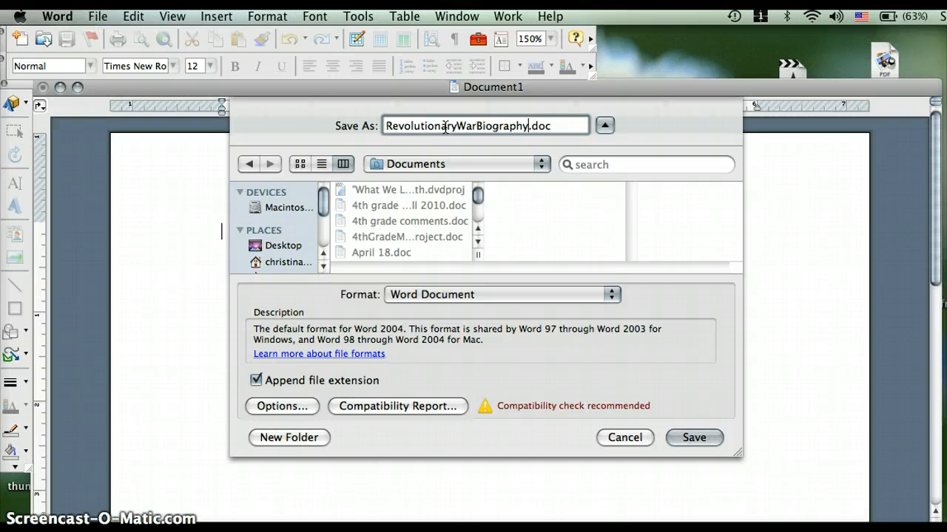
{"action": "type", "text": "Alvis"}
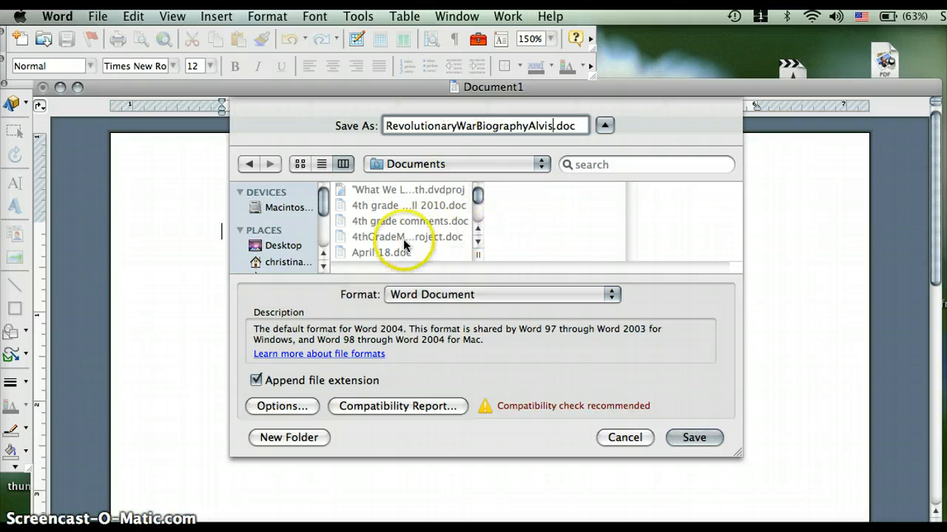
{"action": "left_click", "coordinate": [284, 248]}
{"action": "left_click", "coordinate": [712, 442]}
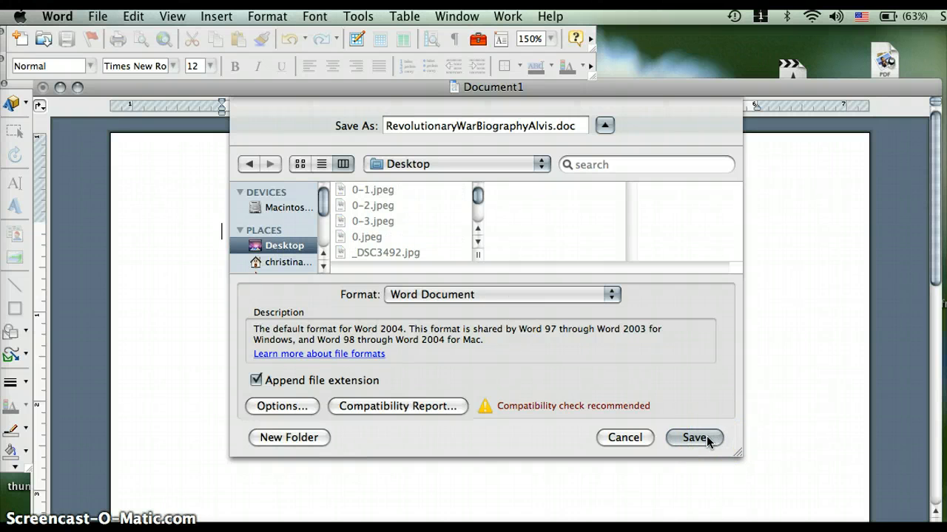
{"action": "left_click", "coordinate": [695, 437]}
{"action": "left_click", "coordinate": [431, 321]}
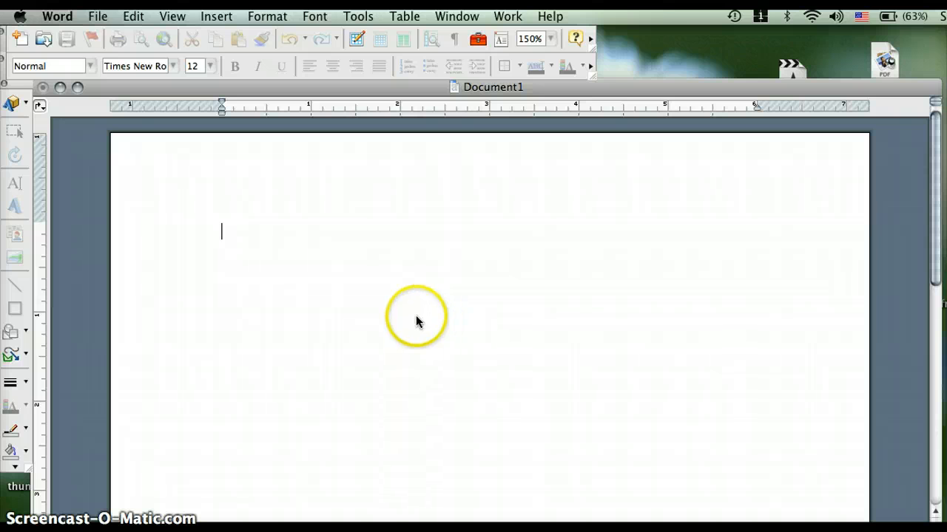
Right-align the first line and enter the student's full name followed by #1.
{"action": "left_click", "coordinate": [410, 321]}
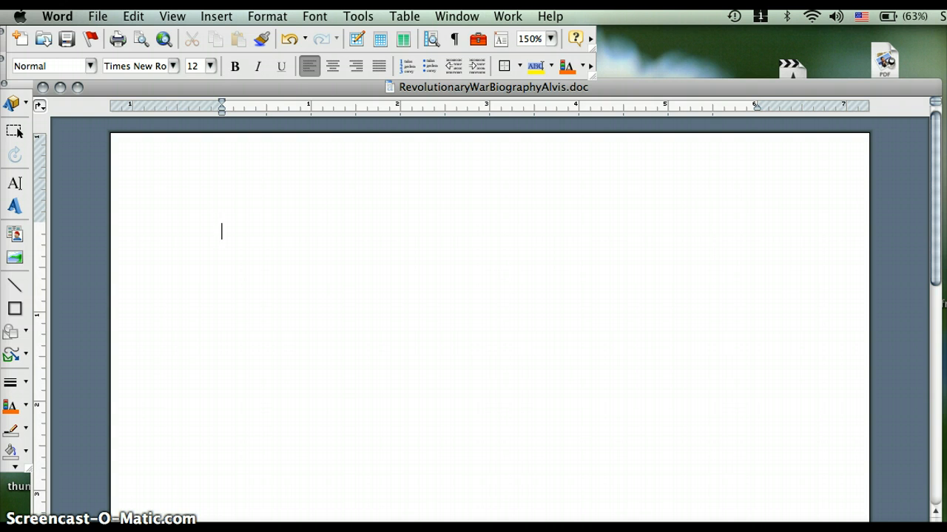
{"action": "left_click", "coordinate": [358, 68]}
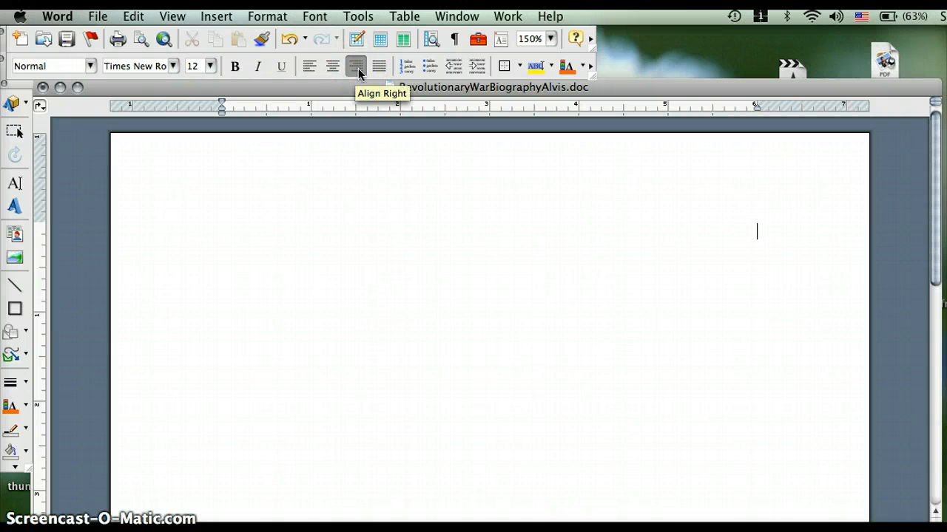
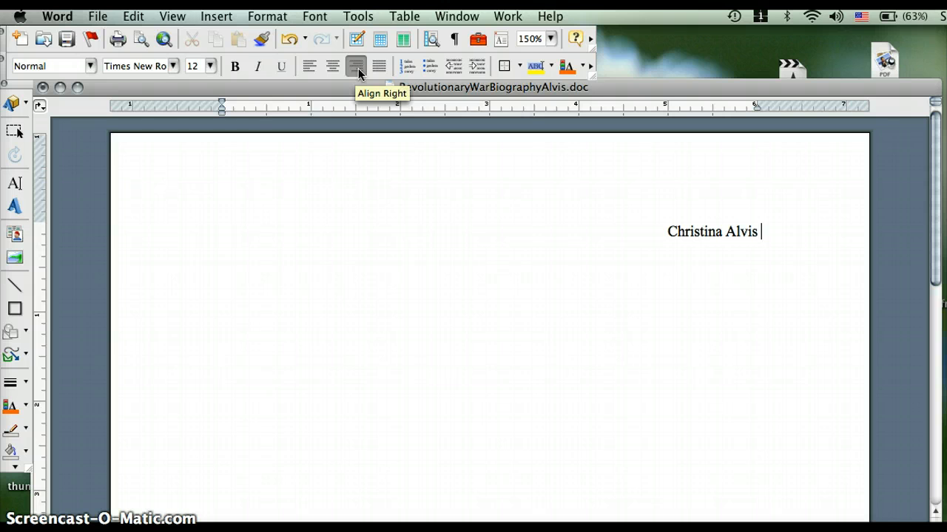
{"action": "type", "text": "#"}
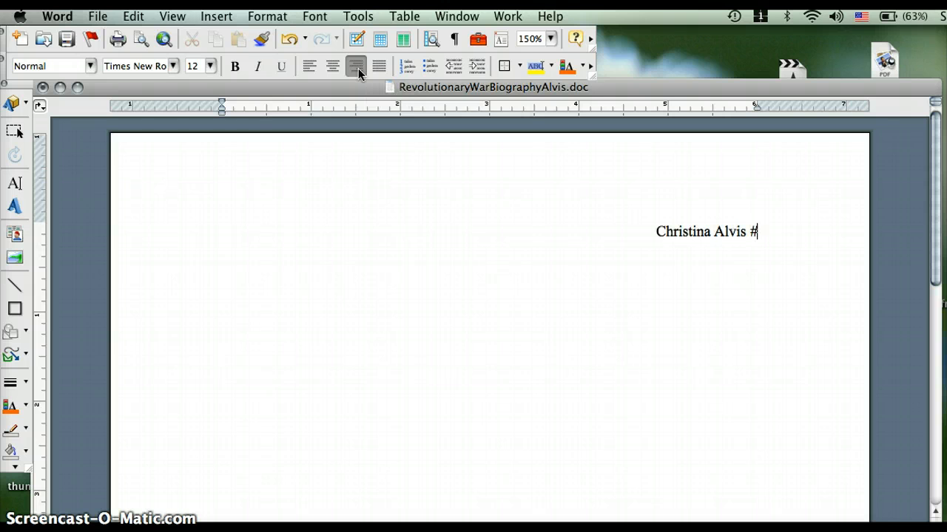
{"action": "type", "text": "1"}
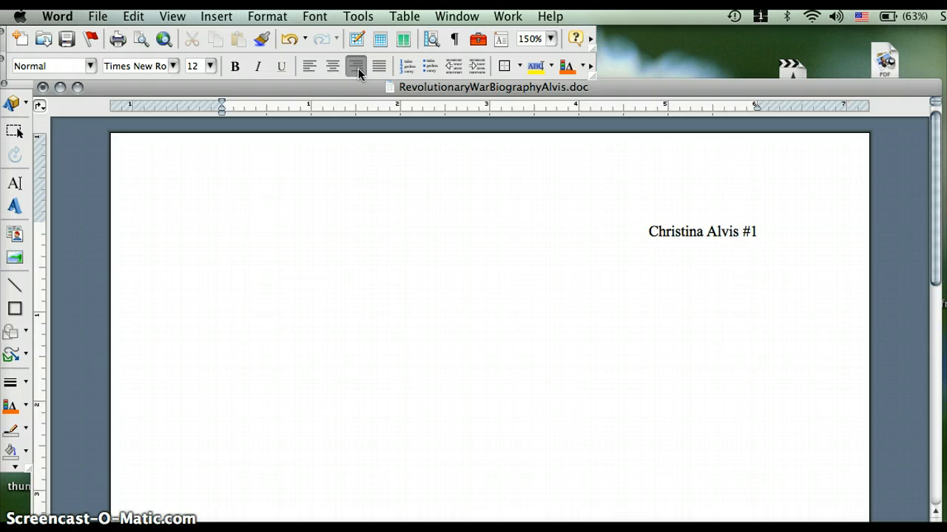
{"action": "key", "text": "Return"}
Add the lines 'November 18, 2012' and 'Social Studies', then blank lines below the heading.
{"action": "type", "text": "November"}
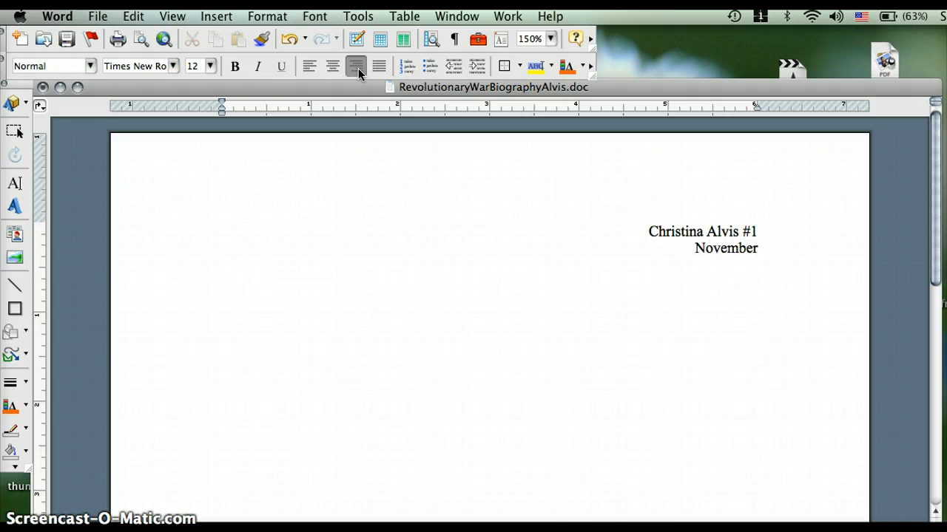
{"action": "type", "text": " 18,"}
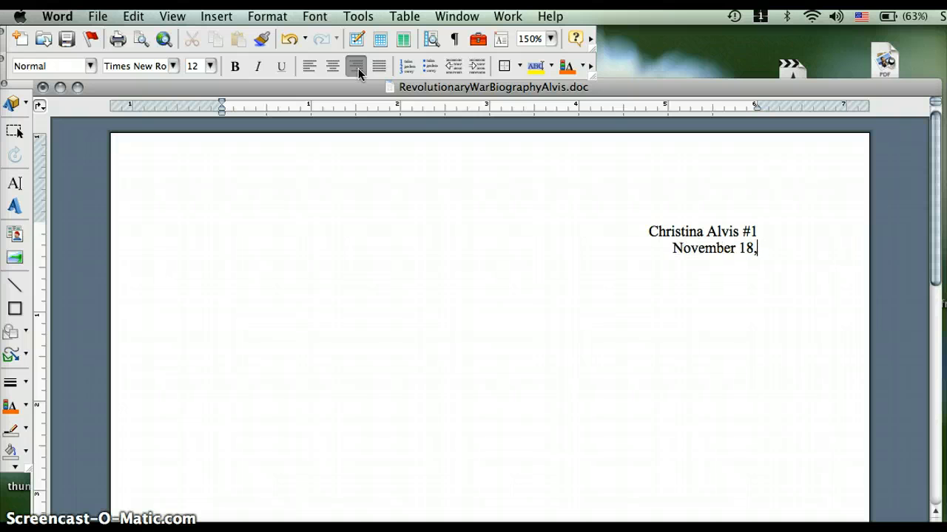
{"action": "type", "text": "2012"}
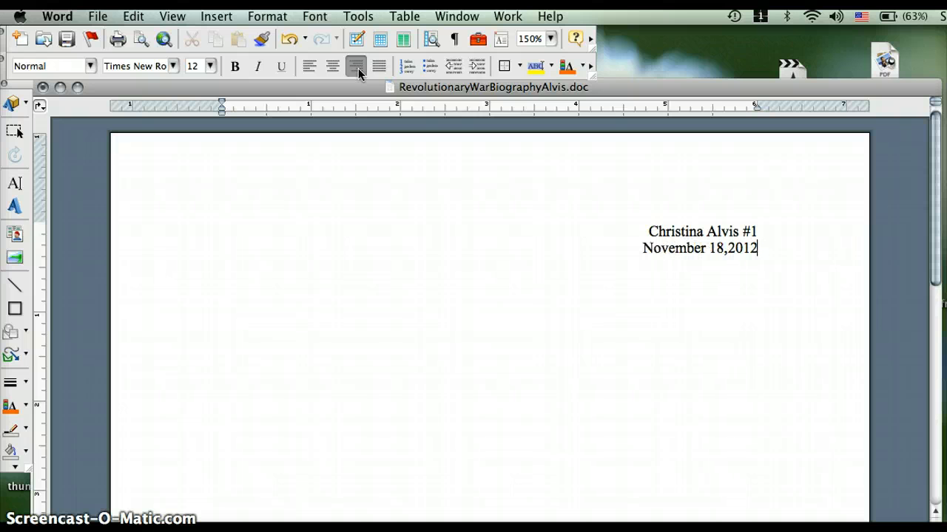
{"action": "key", "text": "Right"}
{"action": "key", "text": "Right"}
{"action": "key", "text": "Right"}
{"action": "key", "text": "Right"}
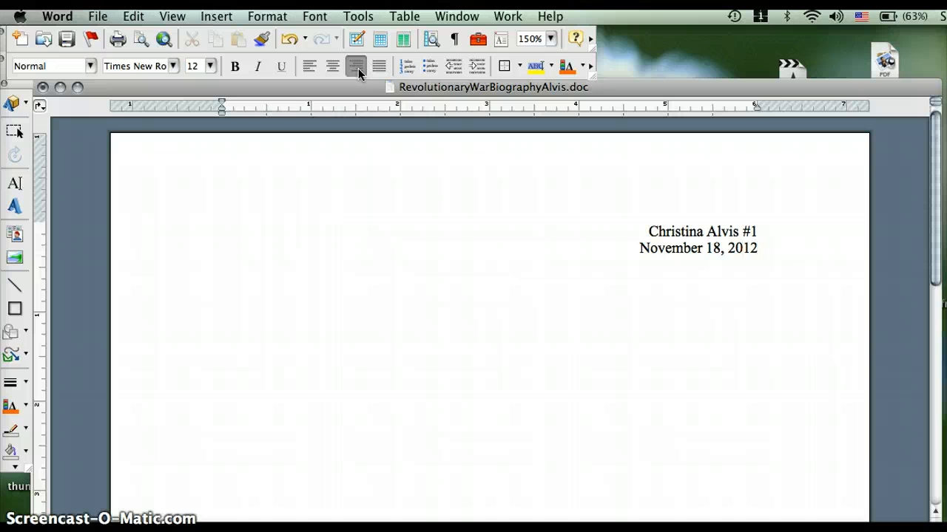
{"action": "key", "text": "Return"}
{"action": "type", "text": "Social St"}
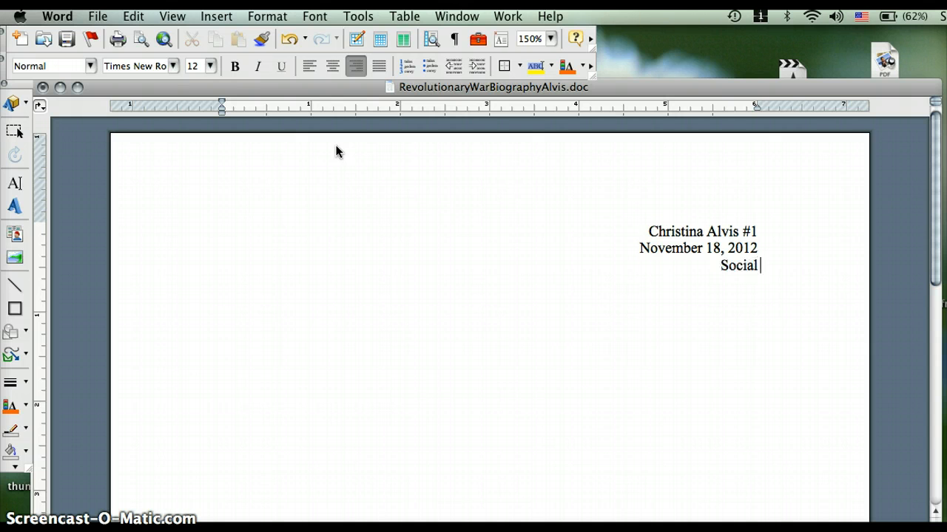
{"action": "type", "text": "udies"}
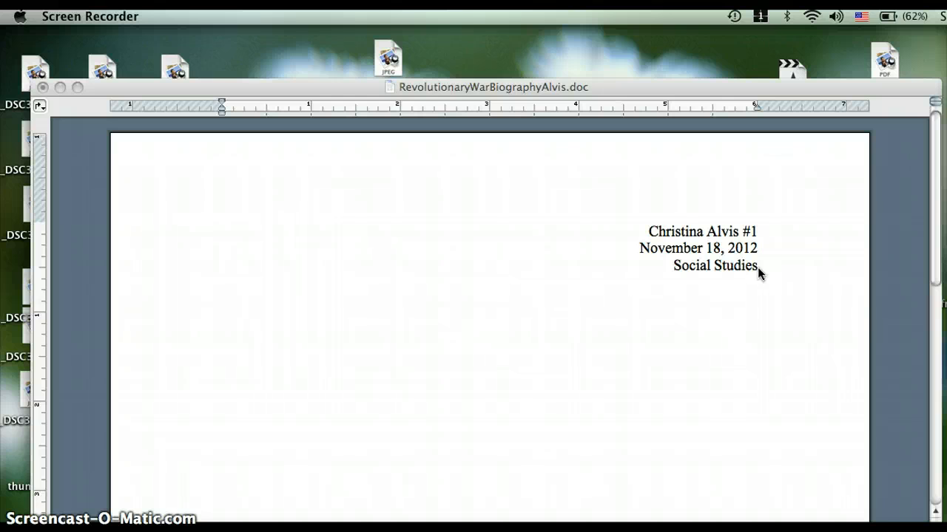
{"action": "left_click", "coordinate": [757, 266]}
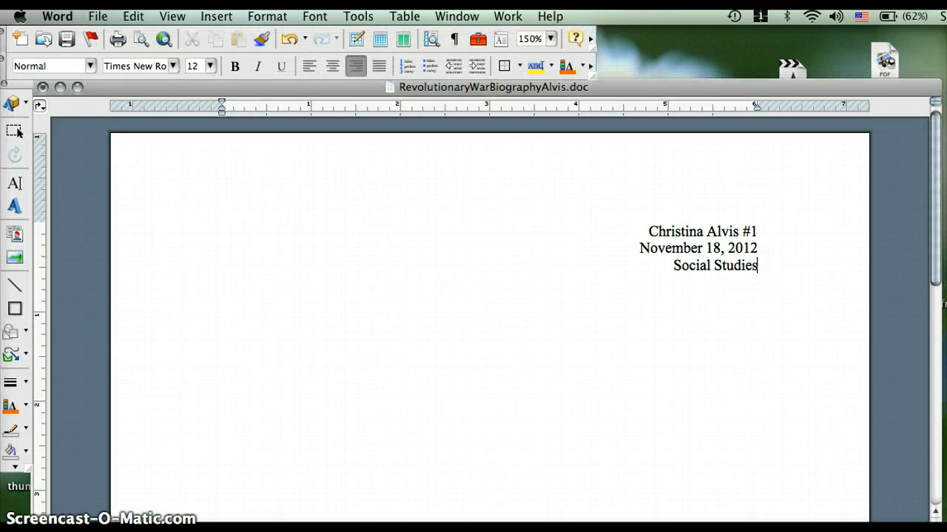
{"action": "key", "text": "Return"}
{"action": "key", "text": "Return"}
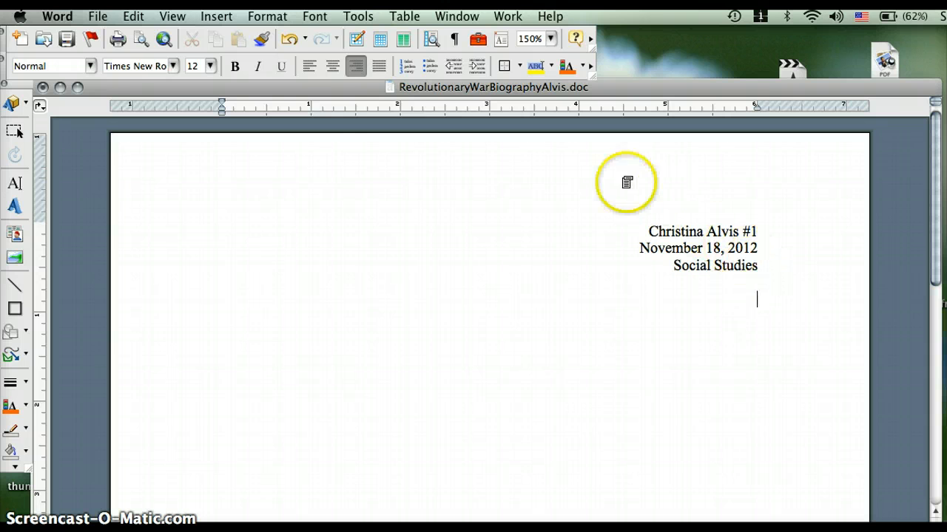
Center 'Revolutionary War Biography:' and 'Paul Revere' on two lines, then left-align the next line.
{"action": "left_click", "coordinate": [333, 66]}
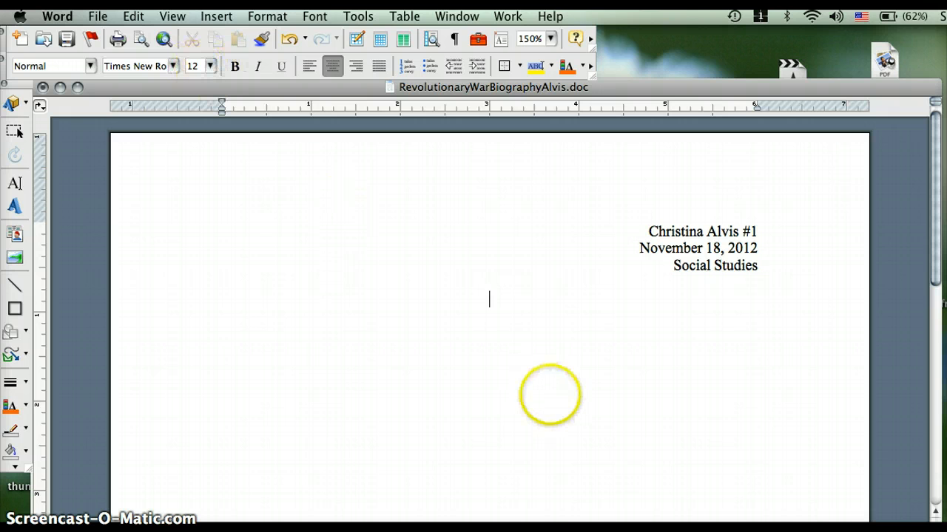
{"action": "type", "text": "Revol"}
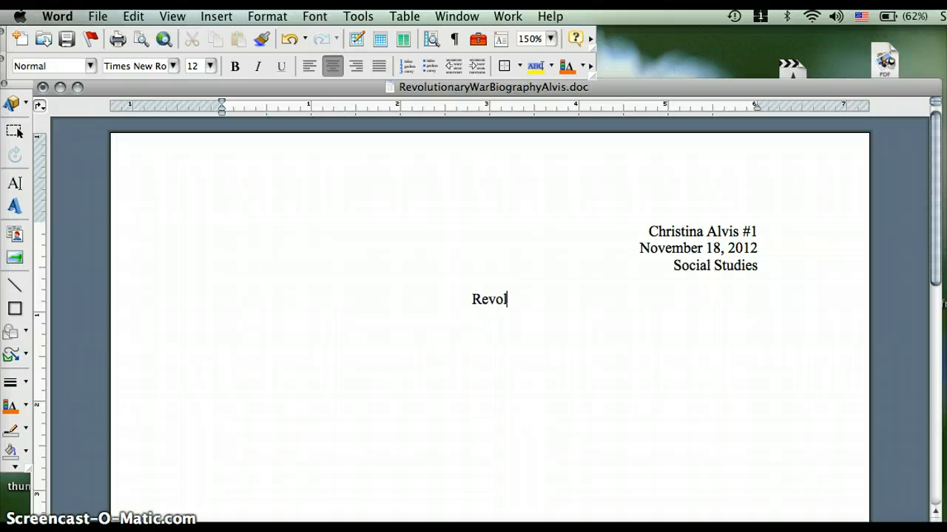
{"action": "type", "text": "utiona"}
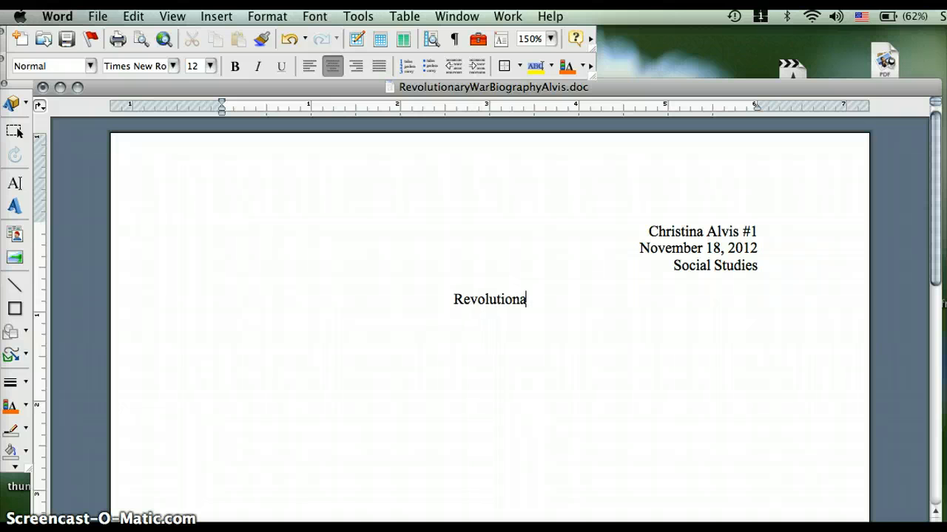
{"action": "type", "text": "ry War Bio"}
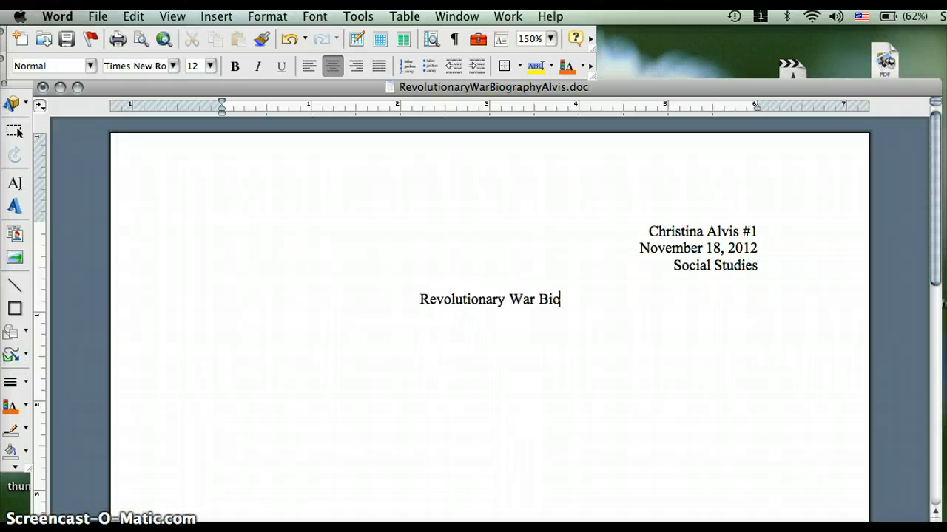
{"action": "type", "text": "graphy"}
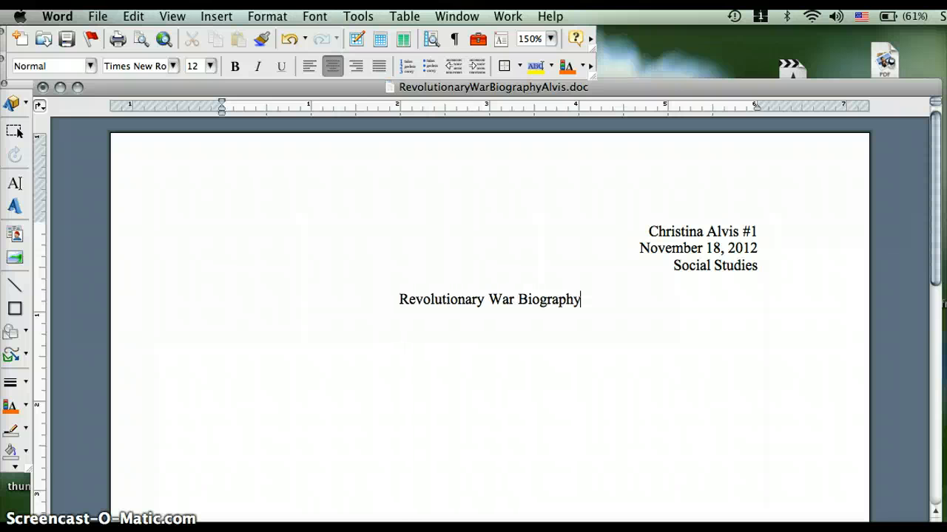
{"action": "type", "text": ":"}
{"action": "key", "text": "Return"}
{"action": "type", "text": "P"}
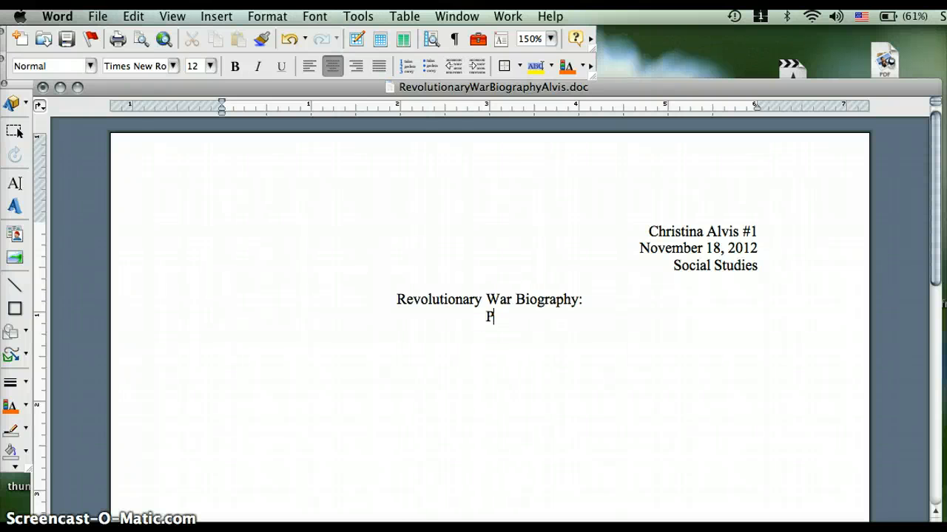
{"action": "type", "text": "aul Revere"}
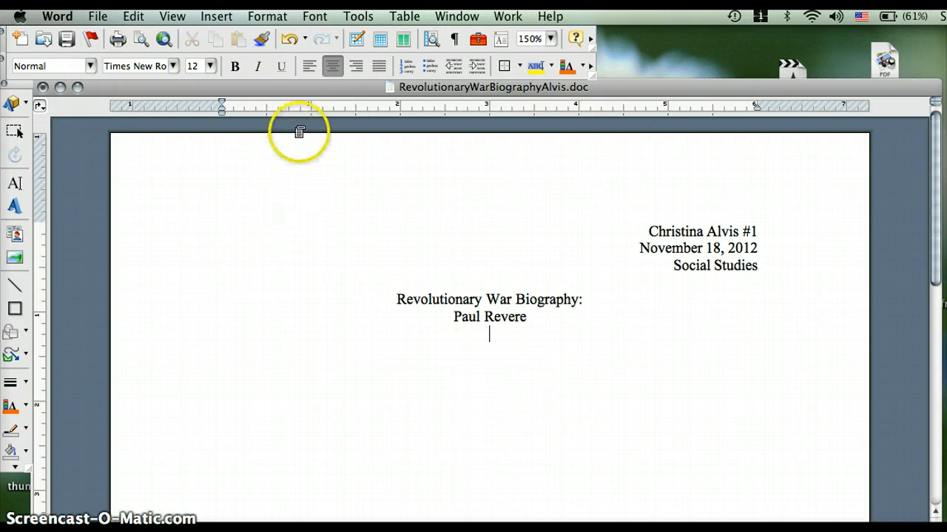
{"action": "left_click", "coordinate": [309, 73]}
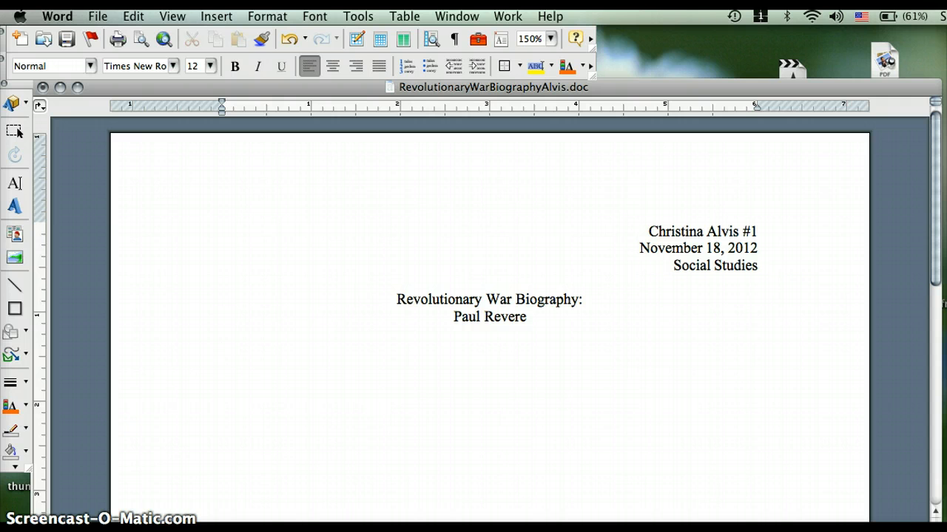
Add the indented placeholder 'Introduction' with 'first body paragraph' on a following line.
{"action": "key", "text": "Tab"}
{"action": "type", "text": "Introduction"}
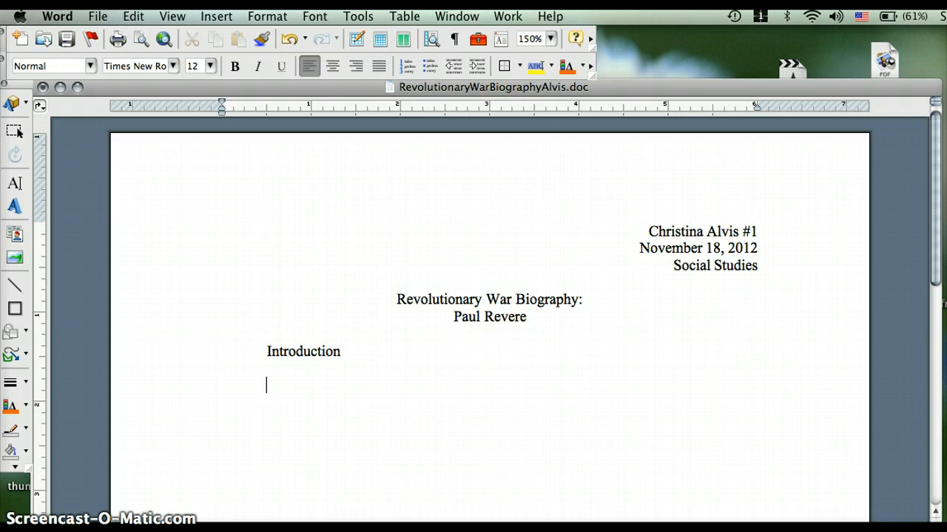
{"action": "type", "text": "first body p"}
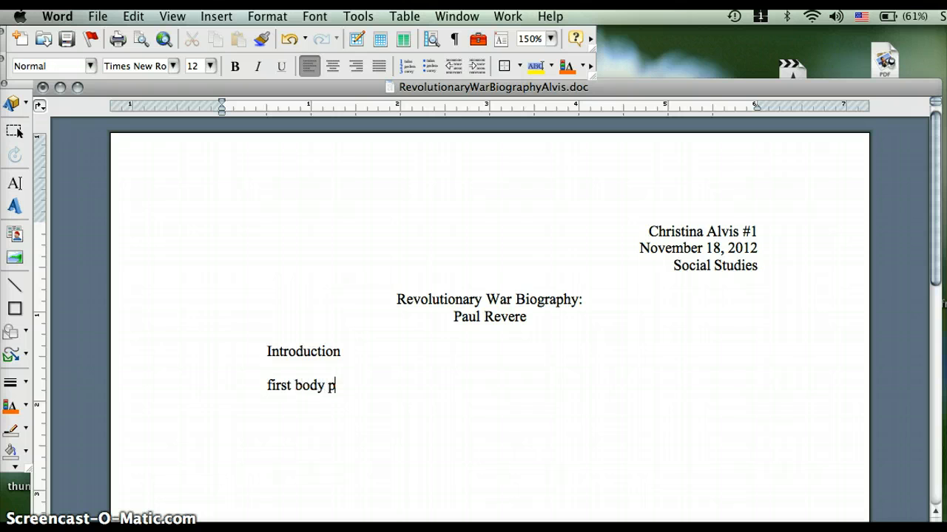
{"action": "type", "text": "aragraph"}
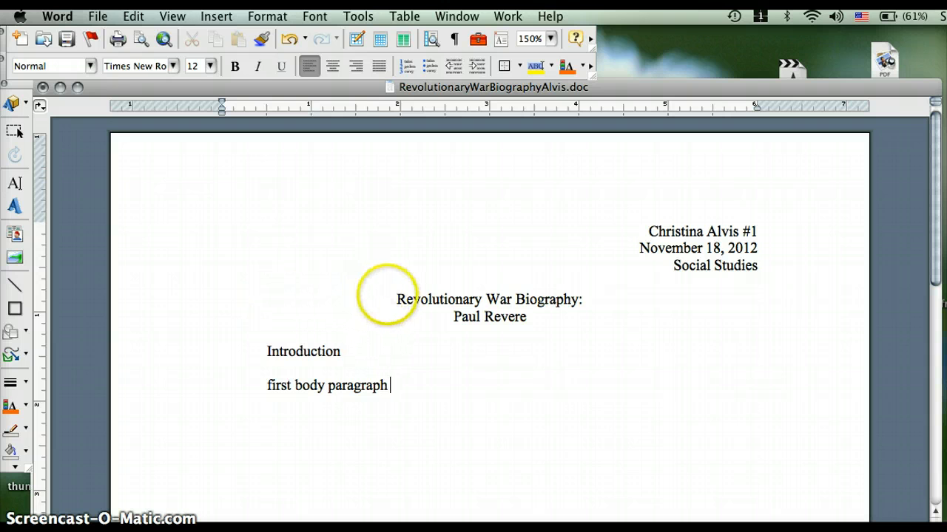
Set the two-line 'Revolutionary War Biography: Paul Revere' title to 14 pt font size.
{"action": "left_click_drag", "start_coordinate": [397, 299], "coordinate": [544, 316]}
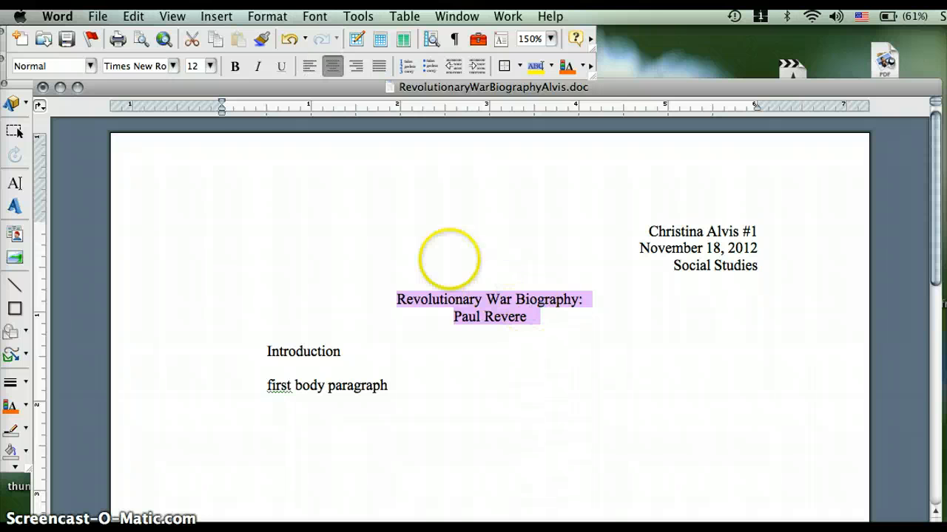
{"action": "left_click", "coordinate": [209, 68]}
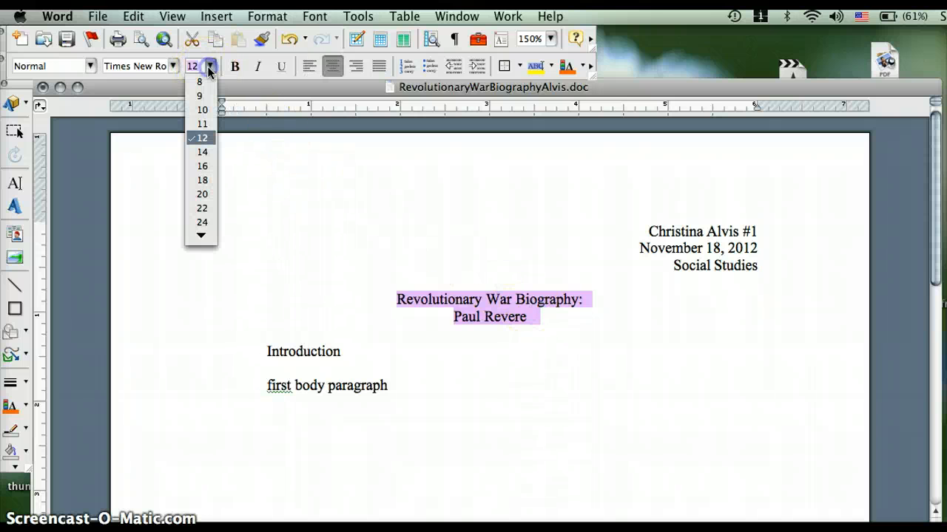
{"action": "left_click", "coordinate": [203, 152]}
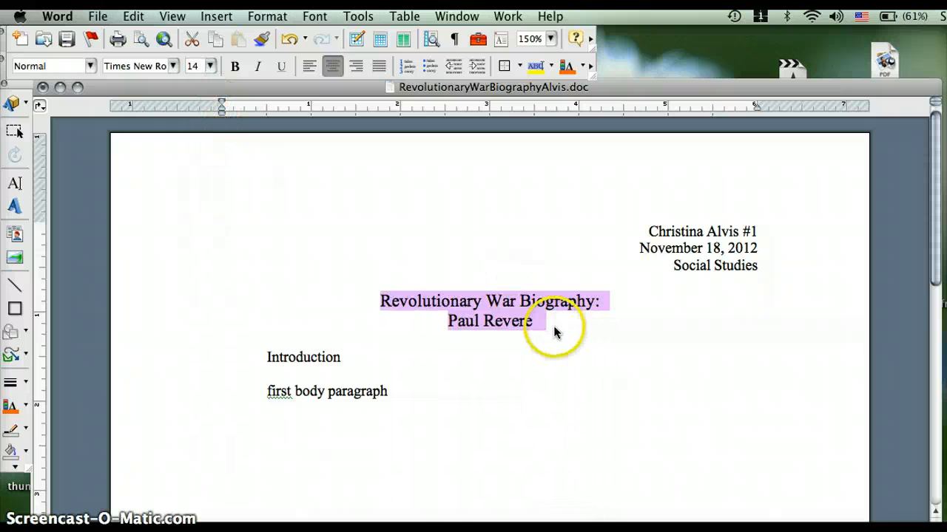
{"action": "left_click", "coordinate": [553, 330]}
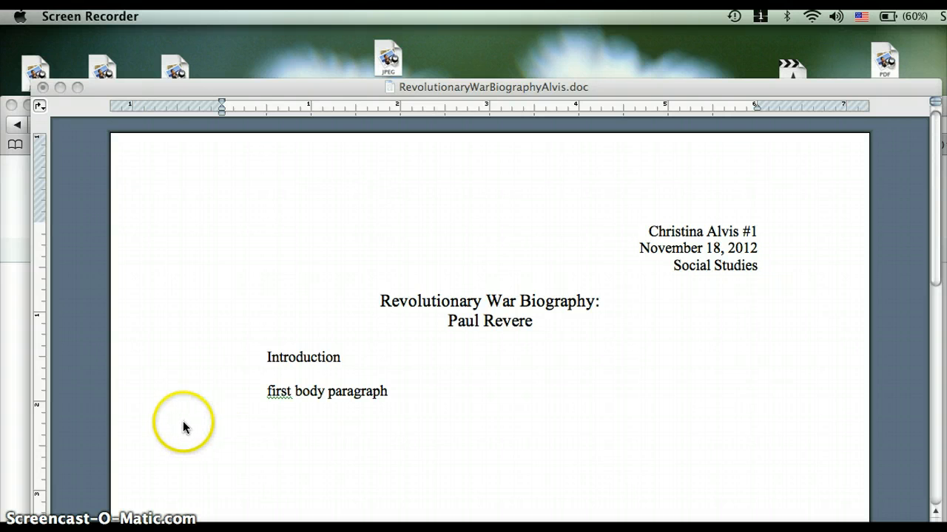
Open the Google homepage in Safari and enter 'Paul Revere' in the search box.
{"action": "left_click", "coordinate": [17, 421]}
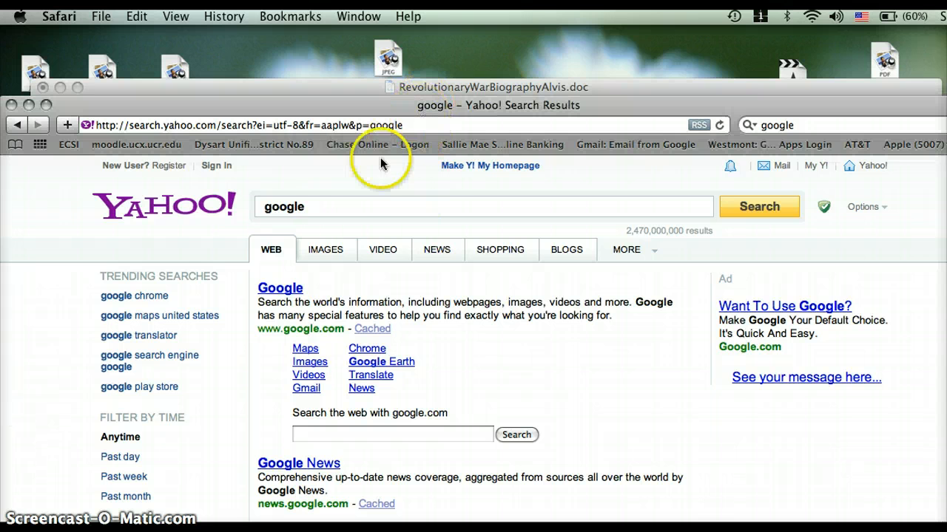
{"action": "left_click", "coordinate": [285, 290]}
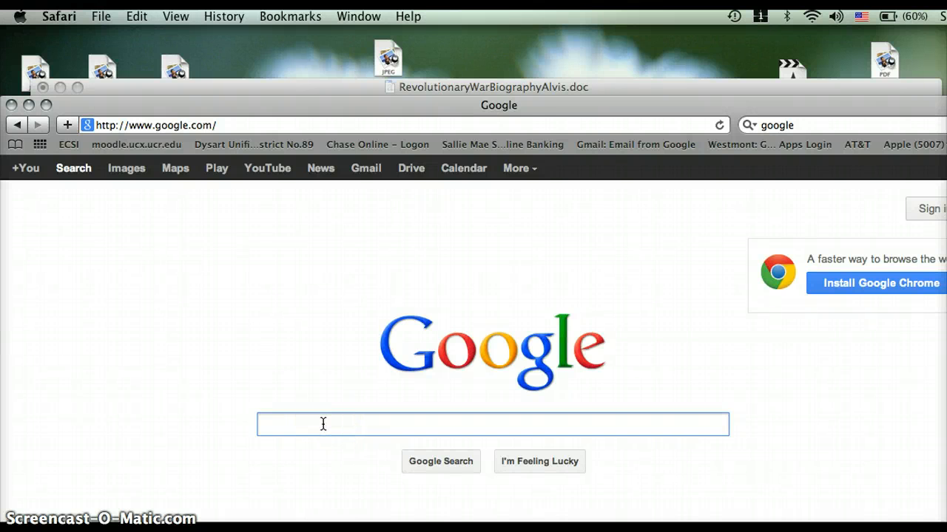
{"action": "type", "text": "P"}
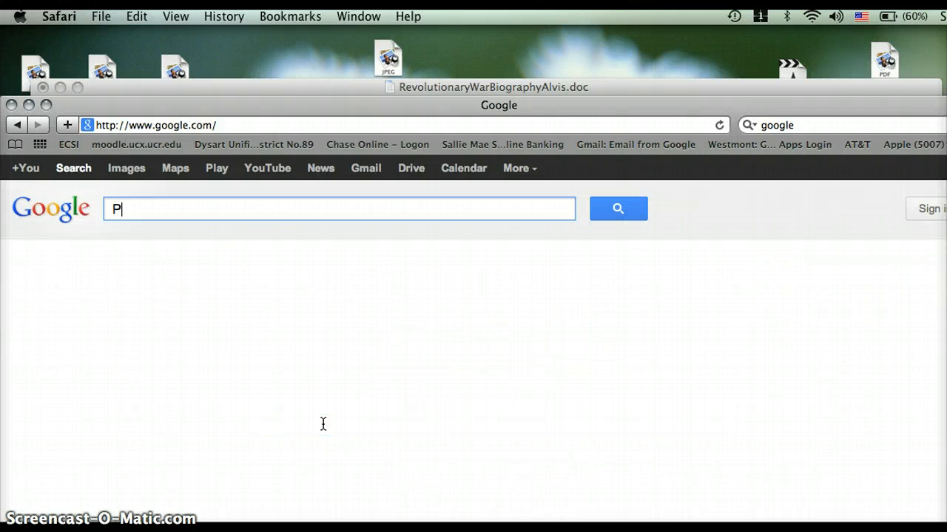
{"action": "type", "text": "aul "}
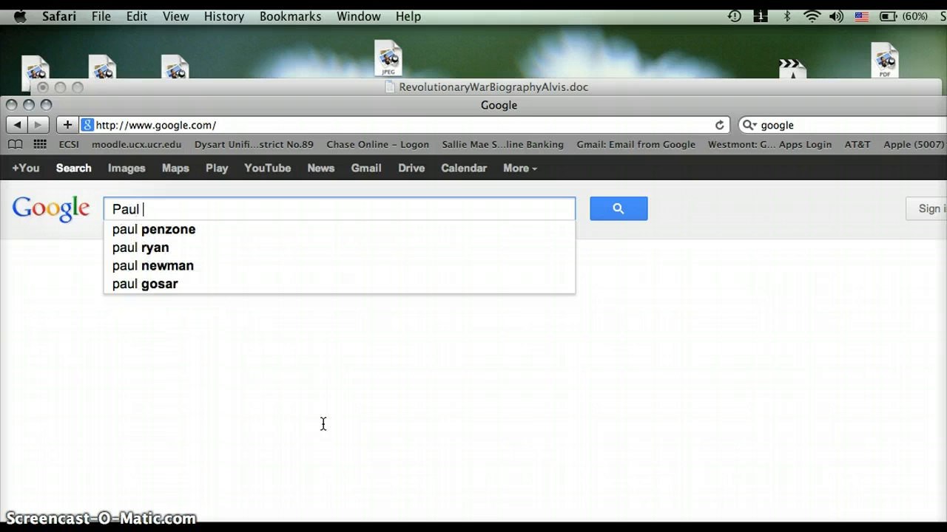
{"action": "type", "text": "Revere"}
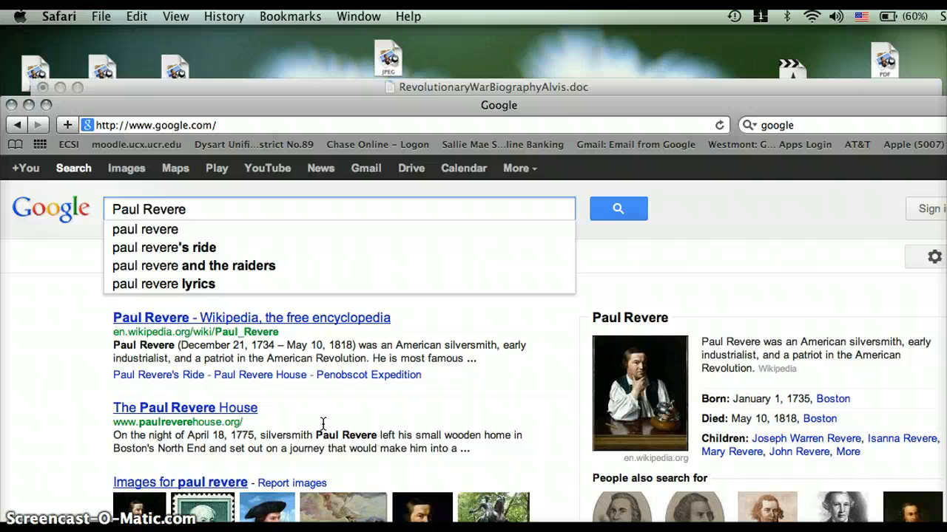
Search for Paul Revere, switch to image results, and open the first Copley portrait result.
{"action": "key", "text": "Return"}
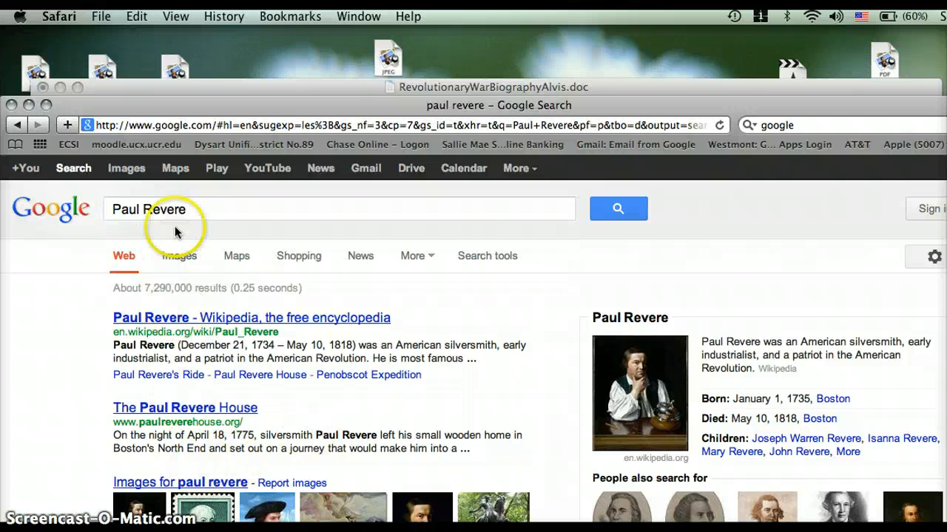
{"action": "left_click", "coordinate": [179, 256]}
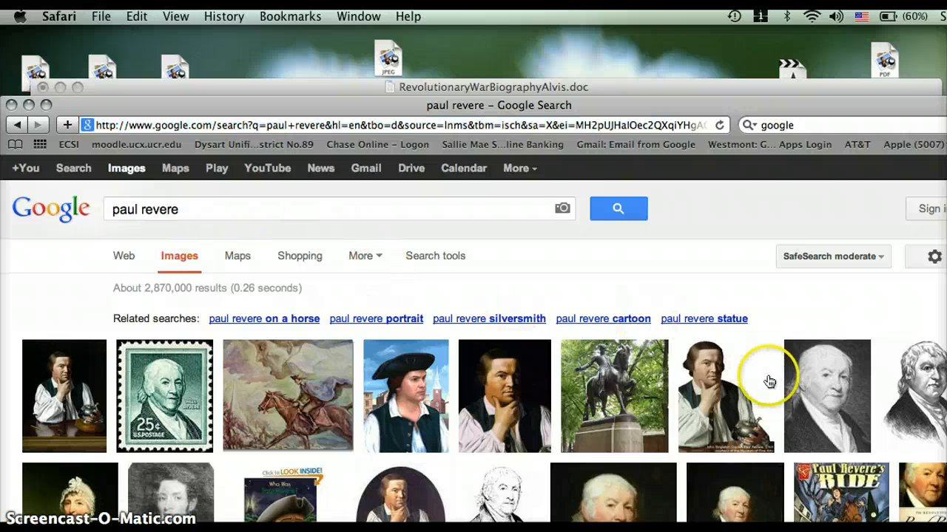
{"action": "left_click_drag", "start_coordinate": [449, 105], "coordinate": [453, 45]}
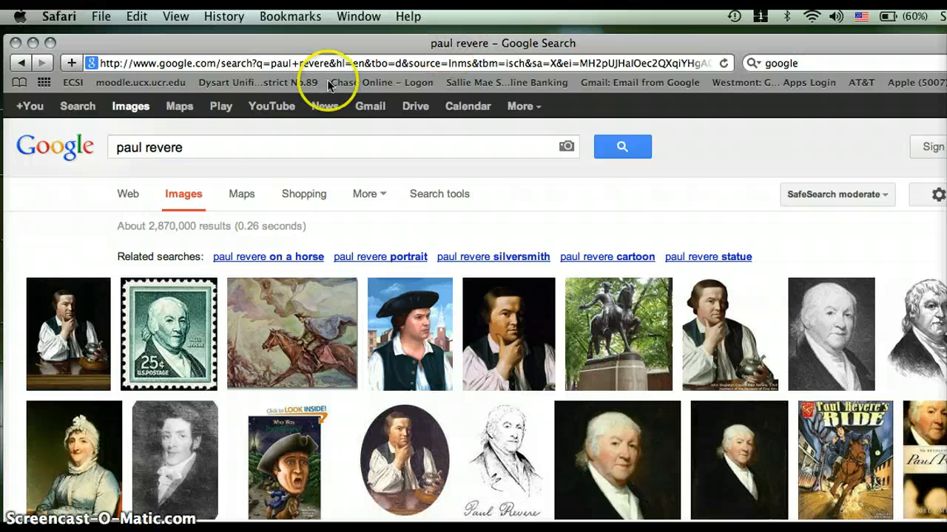
{"action": "left_click", "coordinate": [89, 340]}
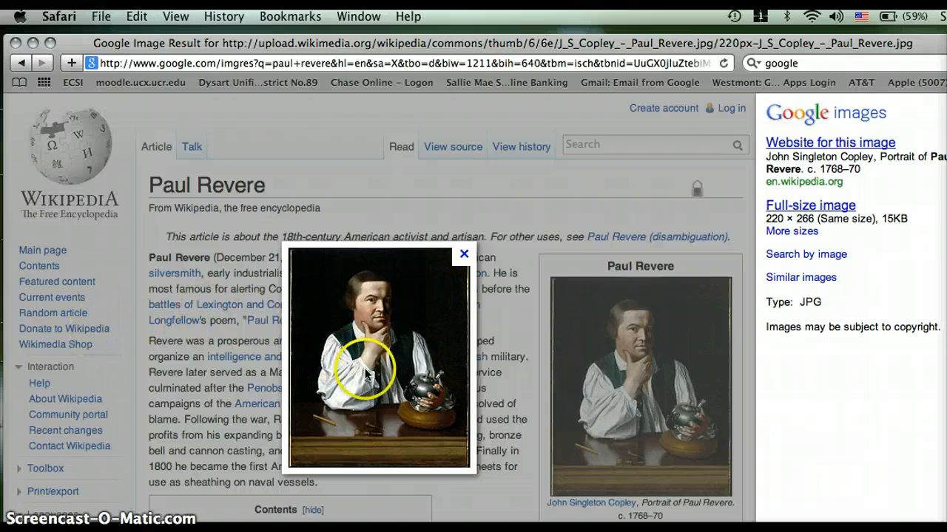
Open the full-size 220px-J_S_Copley_-_Paul_Revere.jpg portrait and bring up its save options.
{"action": "left_click", "coordinate": [361, 331]}
{"action": "right_click", "coordinate": [364, 328]}
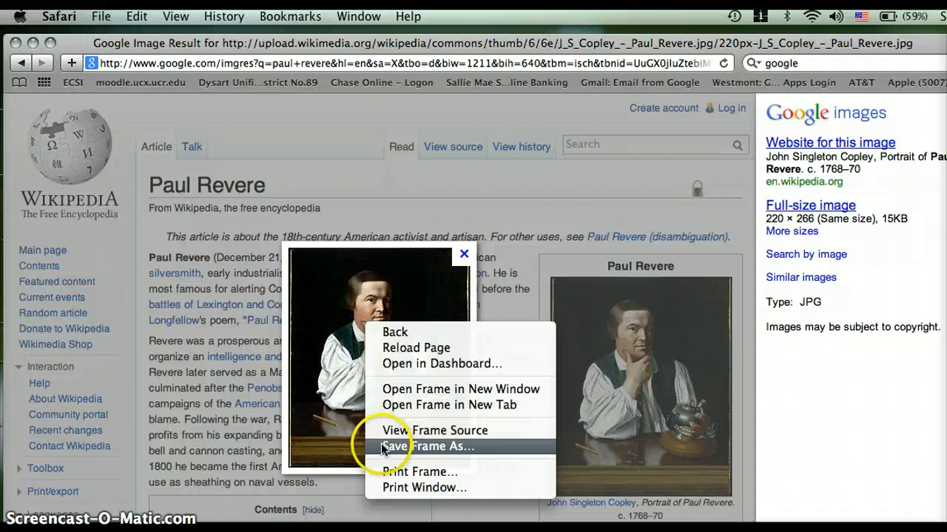
{"action": "left_click", "coordinate": [353, 407]}
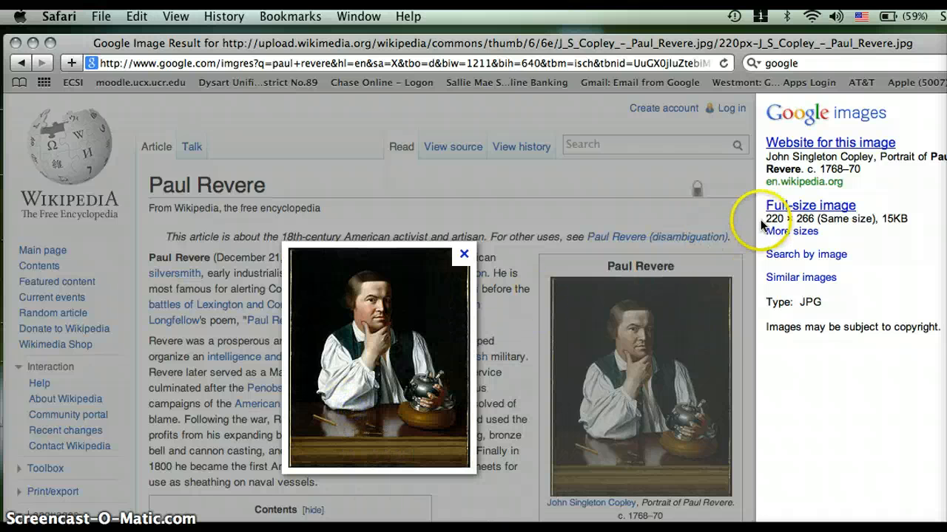
{"action": "left_click", "coordinate": [778, 206]}
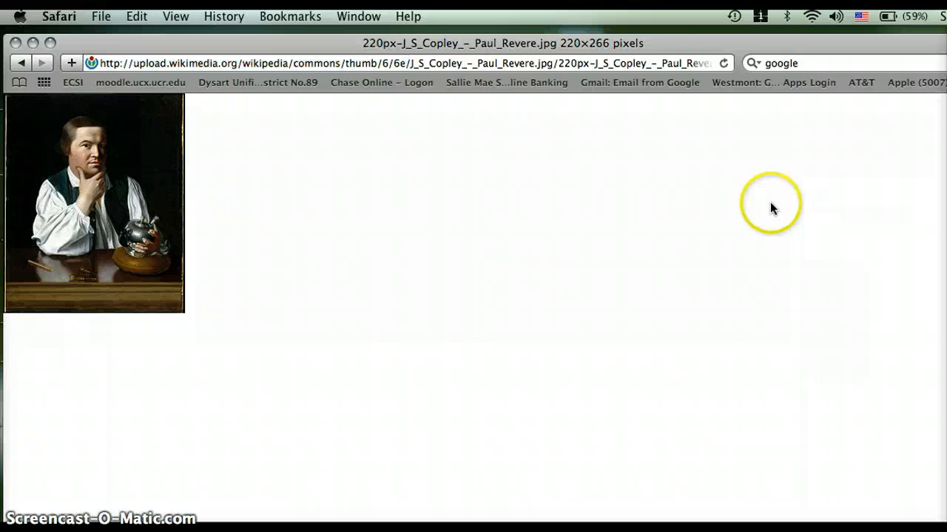
{"action": "right_click", "coordinate": [107, 254]}
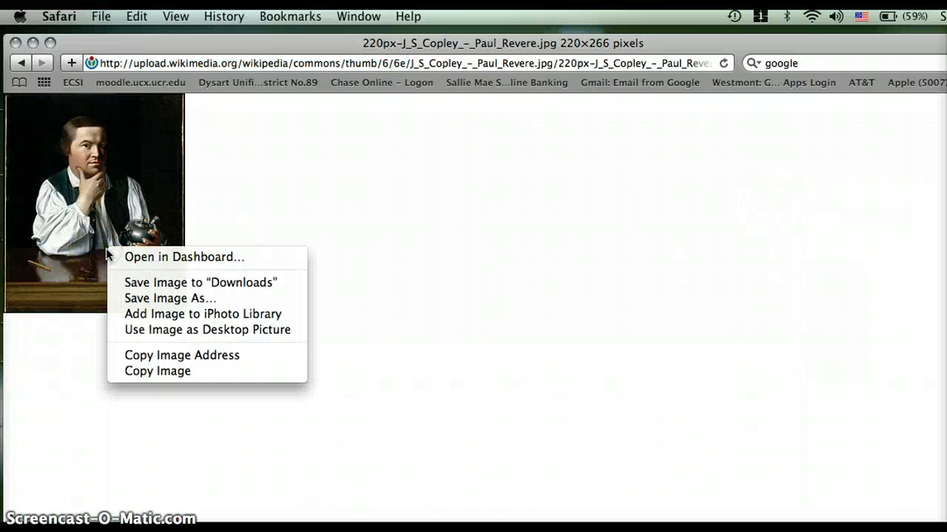
Save the portrait image to the Desktop as 220px-J_S_Copley_-_Paul_Revere.
{"action": "left_click", "coordinate": [134, 299]}
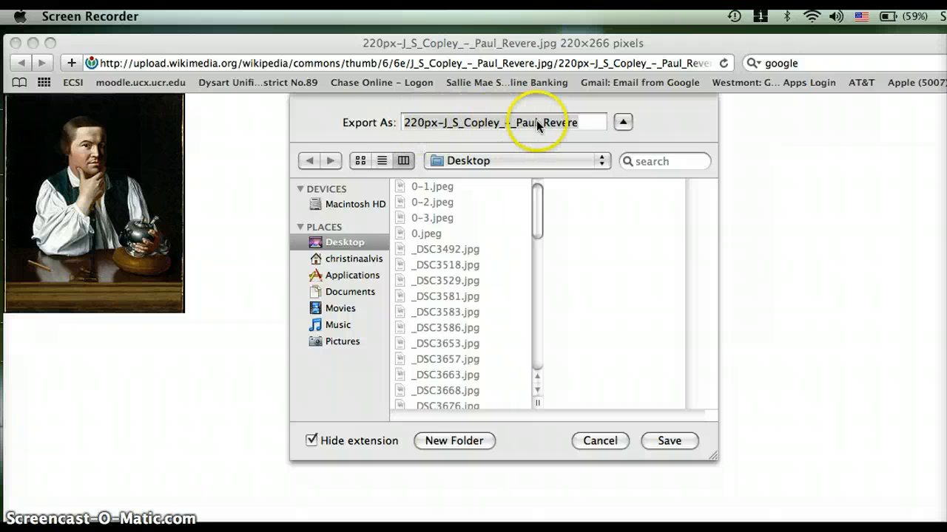
{"action": "left_click", "coordinate": [662, 441]}
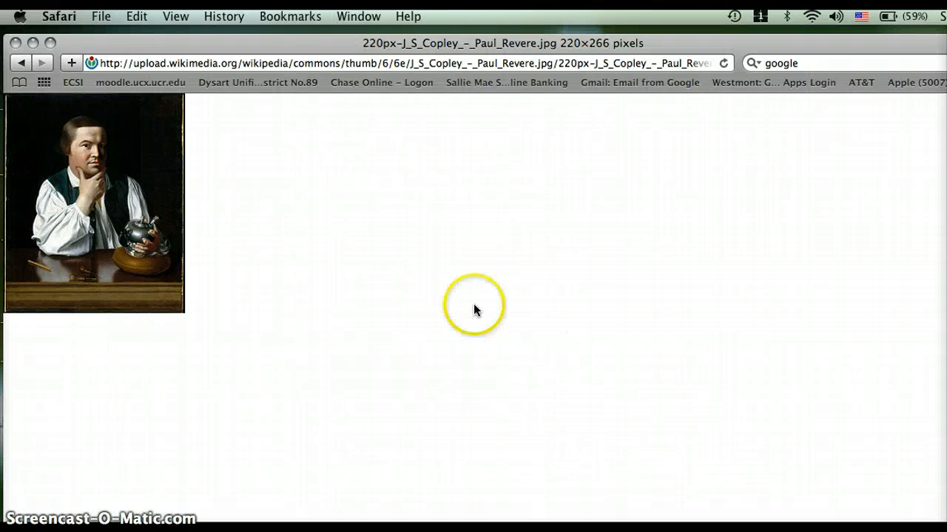
Return to the Word document and add blank lines below the 'Paul Revere' title.
{"action": "left_click", "coordinate": [34, 43]}
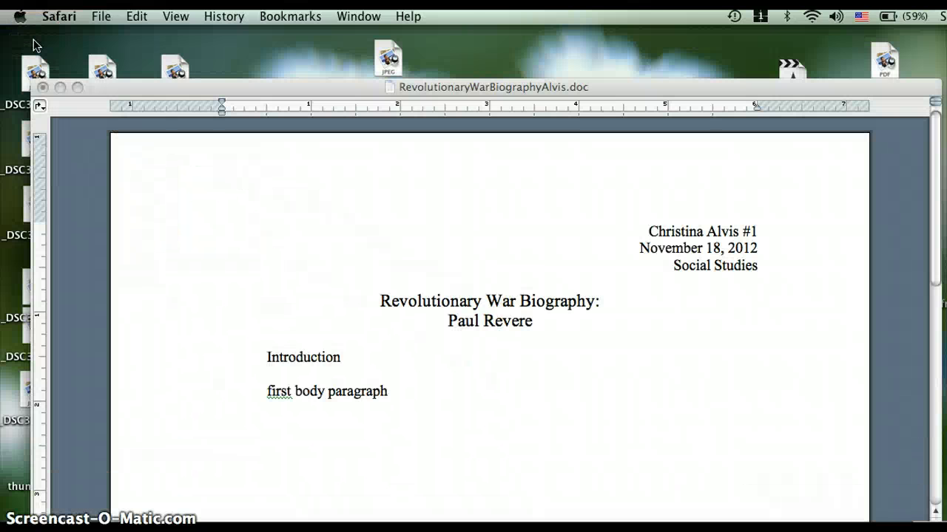
{"action": "left_click", "coordinate": [373, 417]}
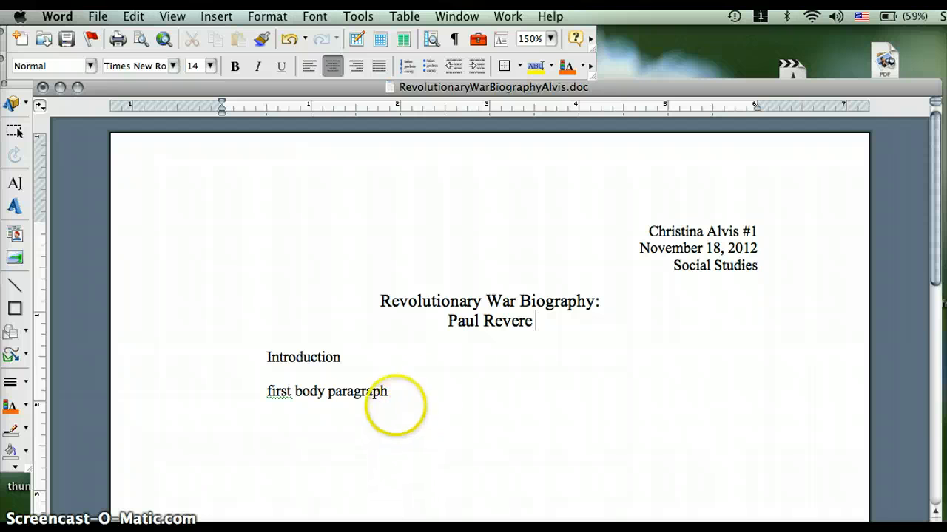
{"action": "key", "text": "Return"}
{"action": "key", "text": "Return"}
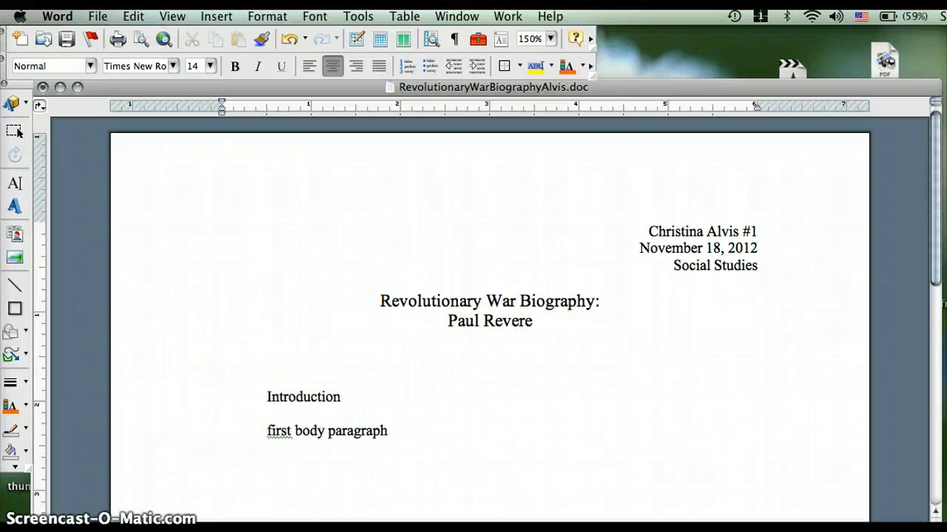
Insert the saved Paul Revere portrait from the Desktop as a picture from file.
{"action": "left_click", "coordinate": [216, 16]}
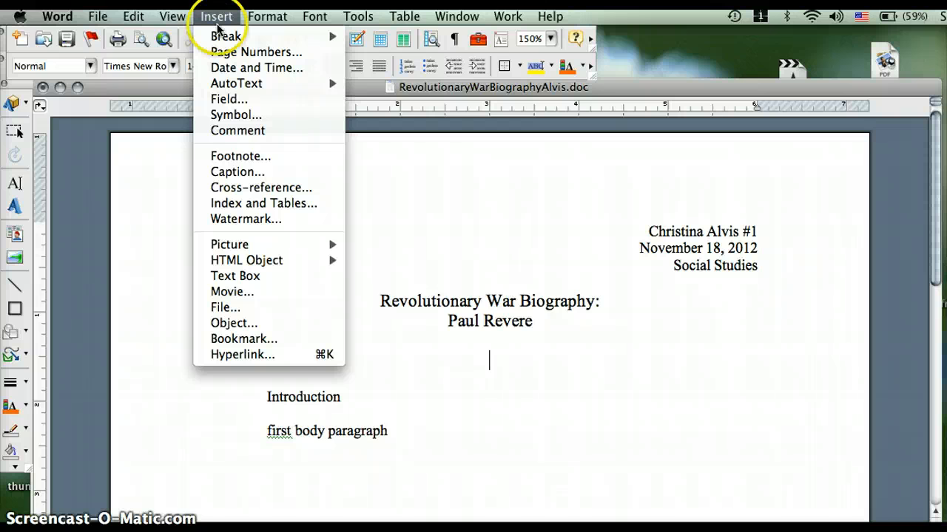
{"action": "mouse_move", "coordinate": [224, 247]}
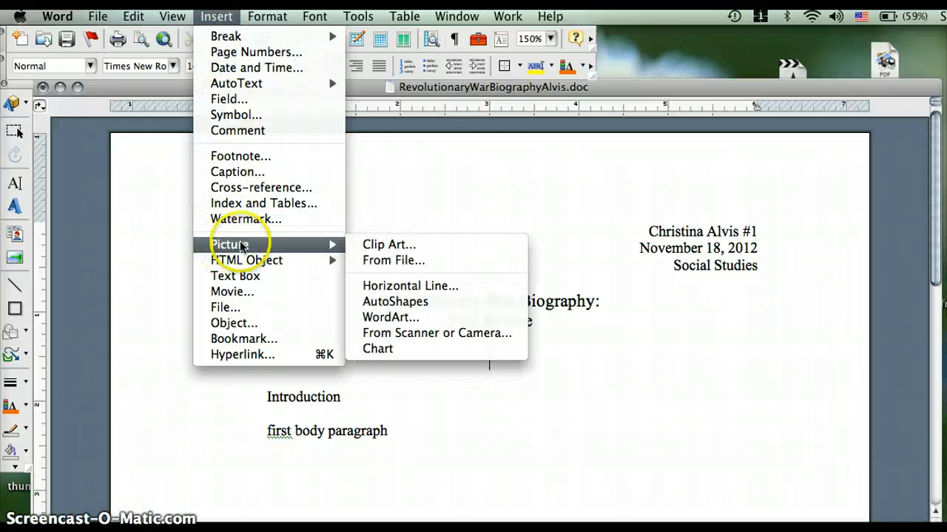
{"action": "left_click", "coordinate": [391, 261]}
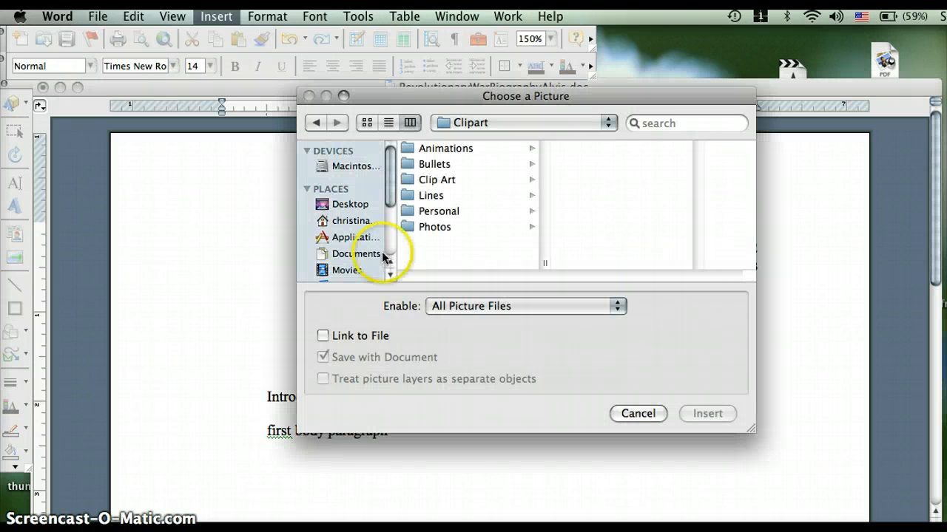
{"action": "left_click", "coordinate": [366, 203]}
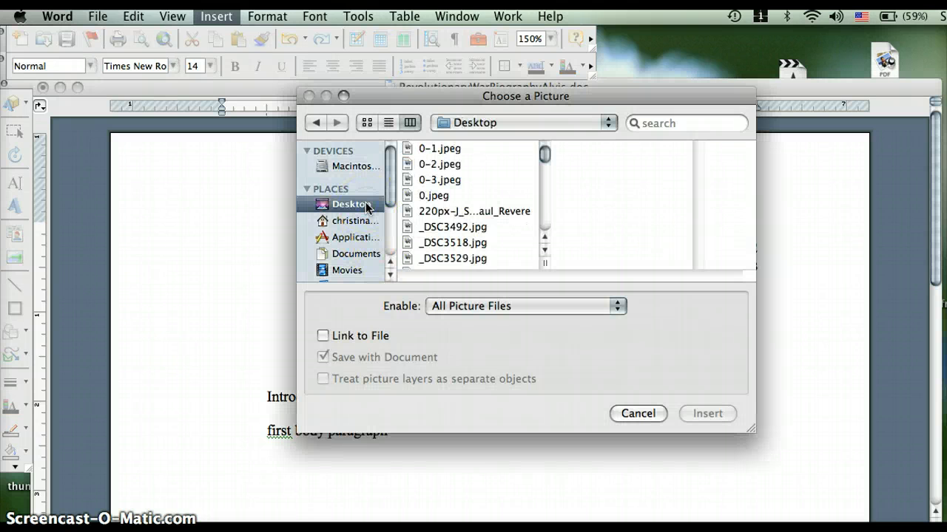
{"action": "left_click", "coordinate": [479, 213]}
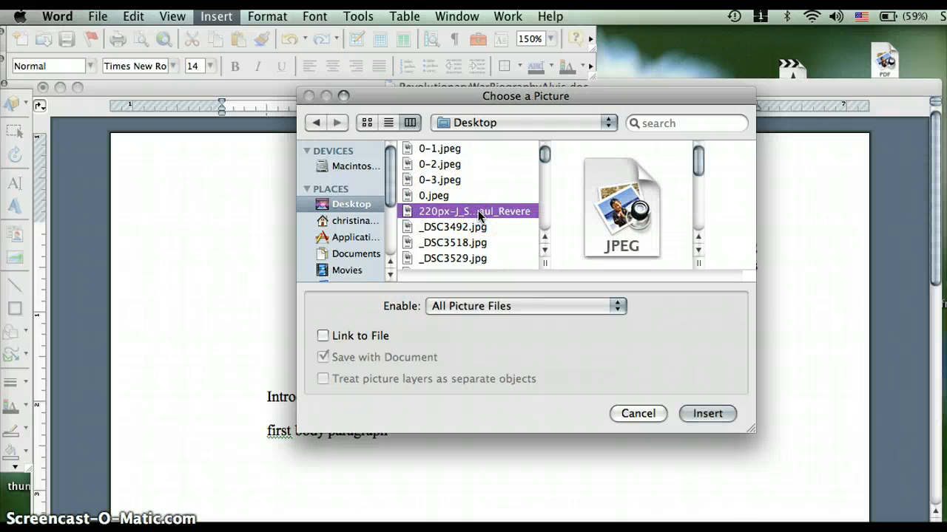
{"action": "left_click", "coordinate": [691, 413]}
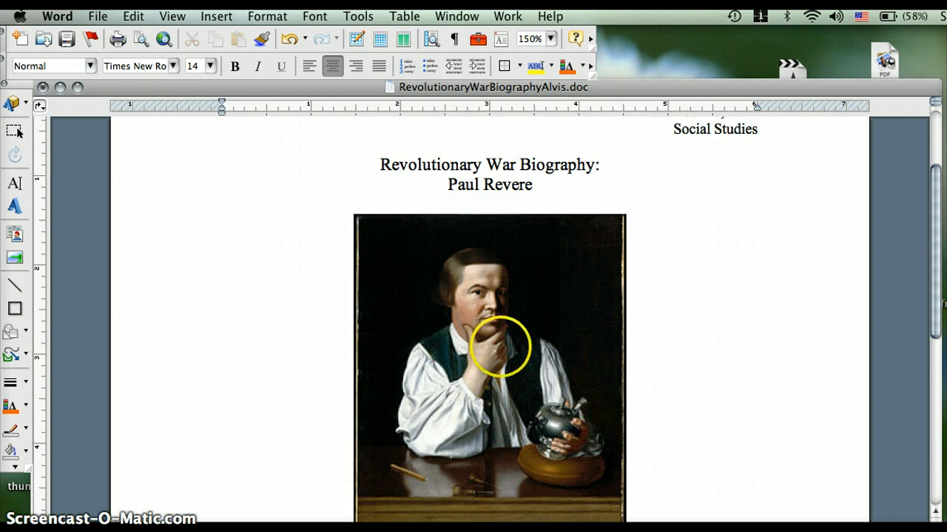
Set the Revere portrait's text wrapping to 'In front of text' in the Format Picture settings.
{"action": "left_click", "coordinate": [503, 342]}
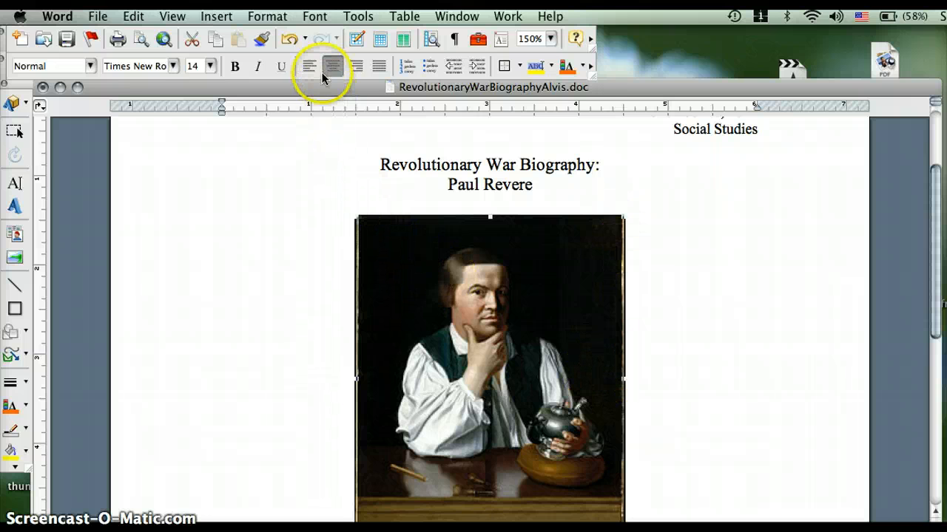
{"action": "left_click", "coordinate": [276, 18]}
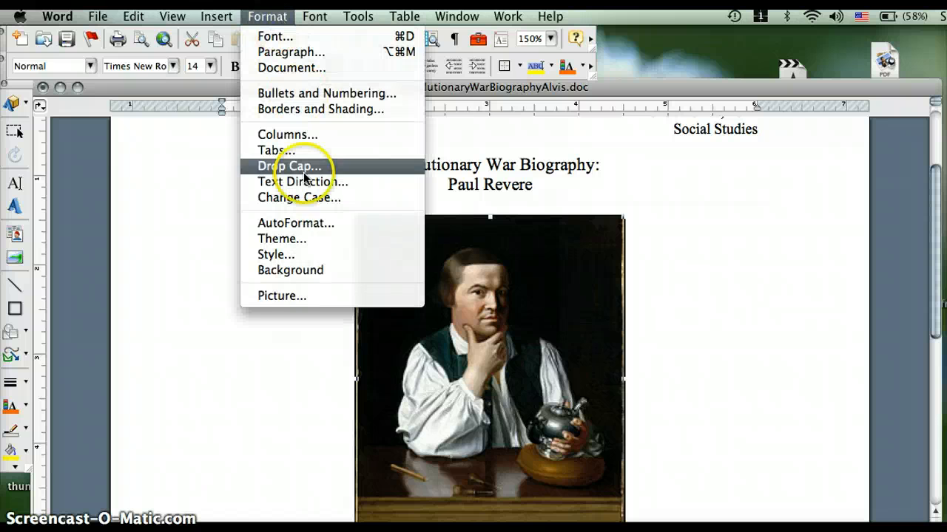
{"action": "left_click", "coordinate": [306, 296]}
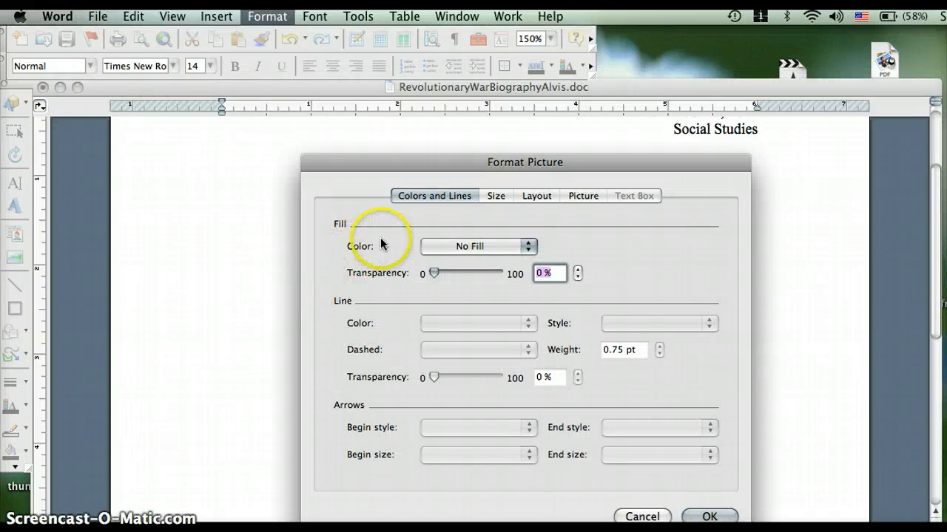
{"action": "left_click", "coordinate": [539, 201]}
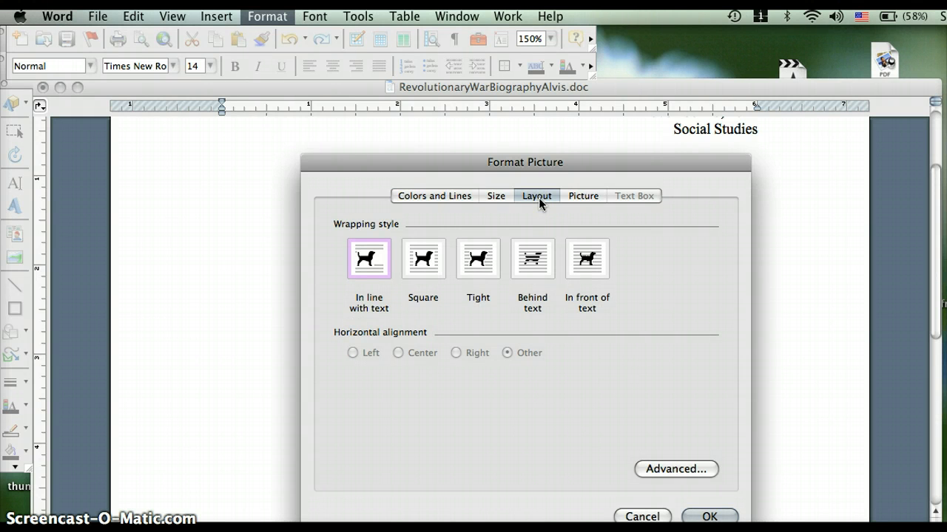
{"action": "left_click", "coordinate": [592, 267]}
{"action": "left_click", "coordinate": [697, 517]}
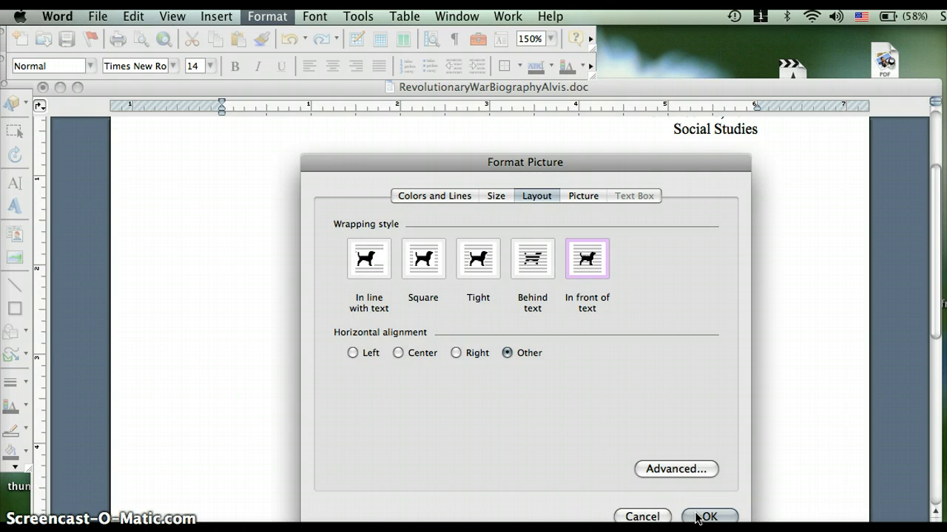
{"action": "left_click", "coordinate": [697, 516]}
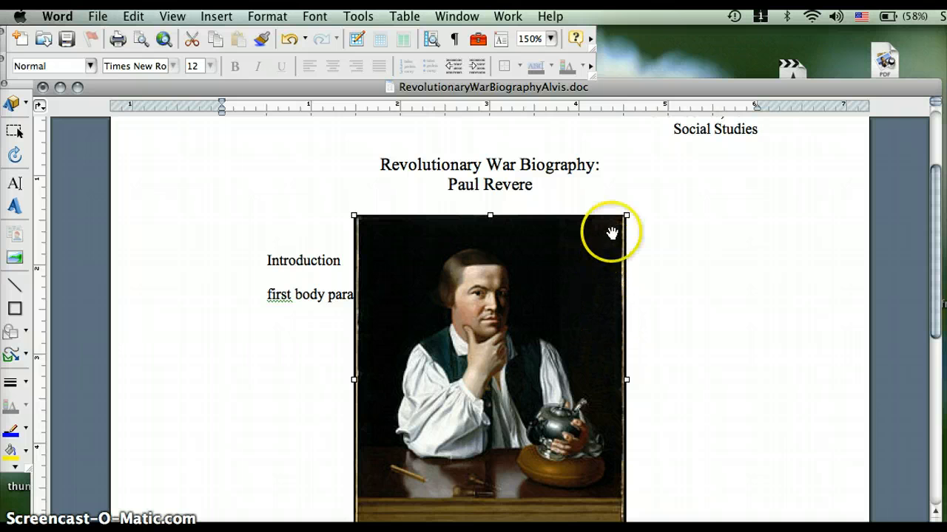
Resize the Revere portrait smaller and place it at the page's upper left beside the title.
{"action": "left_click_drag", "start_coordinate": [626, 215], "coordinate": [493, 412]}
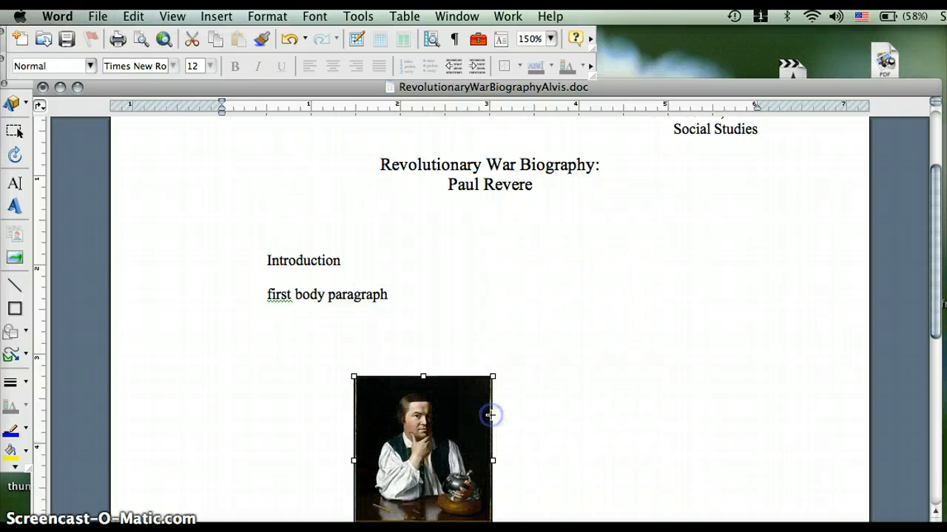
{"action": "left_click_drag", "start_coordinate": [419, 430], "coordinate": [281, 203]}
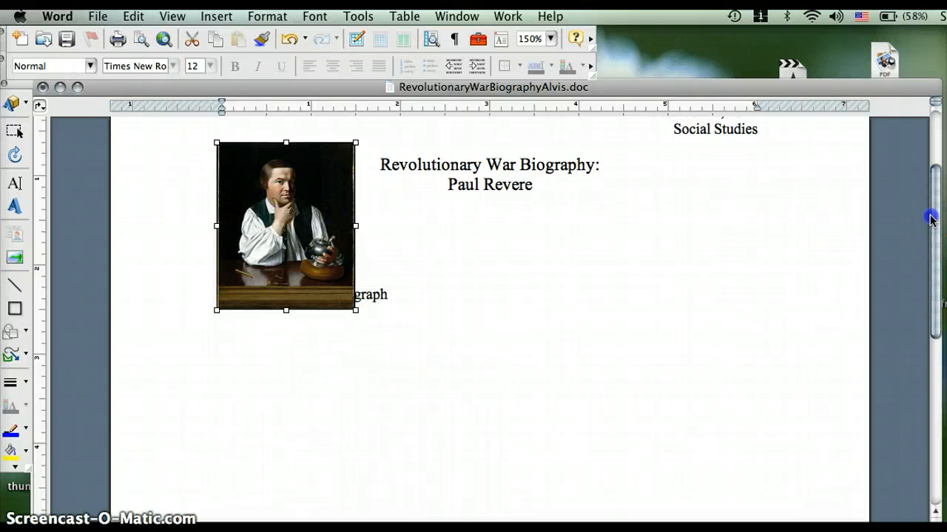
{"action": "left_click_drag", "start_coordinate": [930, 230], "coordinate": [931, 181]}
{"action": "left_click_drag", "start_coordinate": [272, 329], "coordinate": [250, 241]}
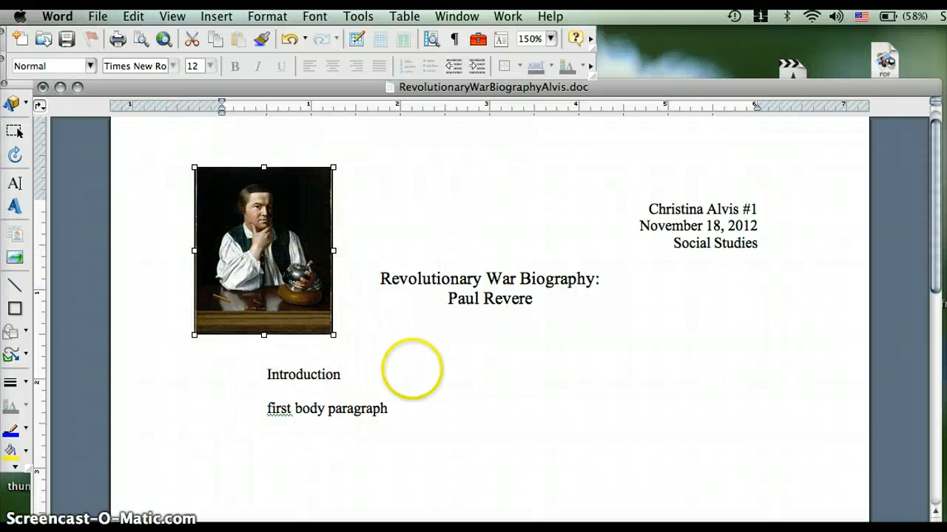
{"action": "left_click", "coordinate": [440, 378]}
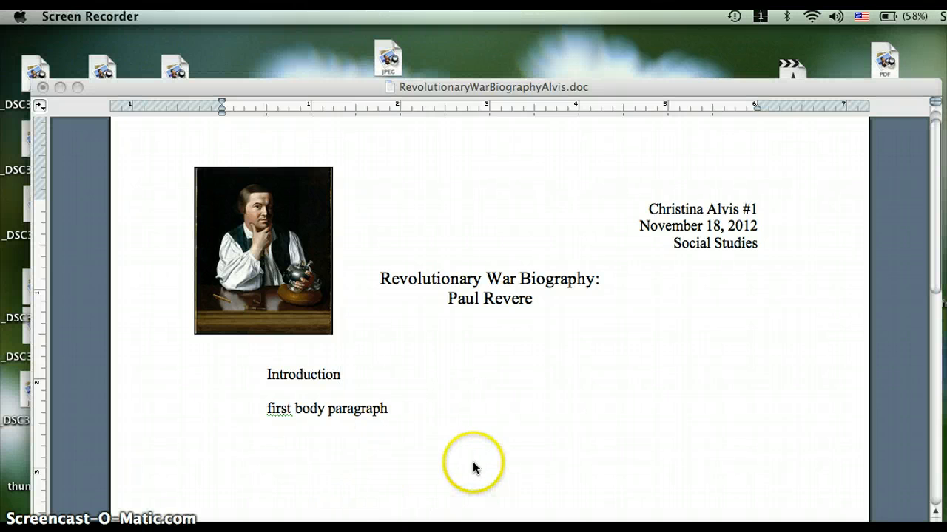
Save the biography document with the Standard toolbar Save button.
{"action": "left_click", "coordinate": [459, 374]}
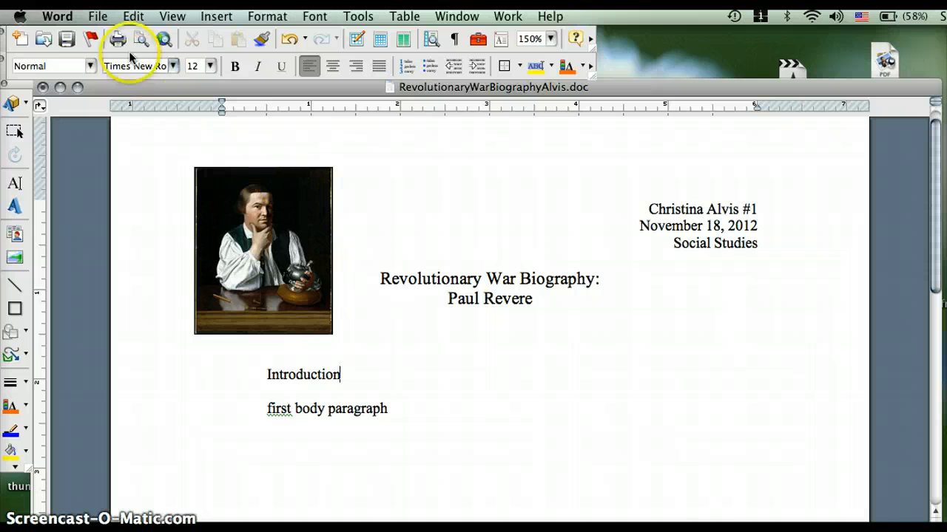
{"action": "left_click", "coordinate": [74, 41]}
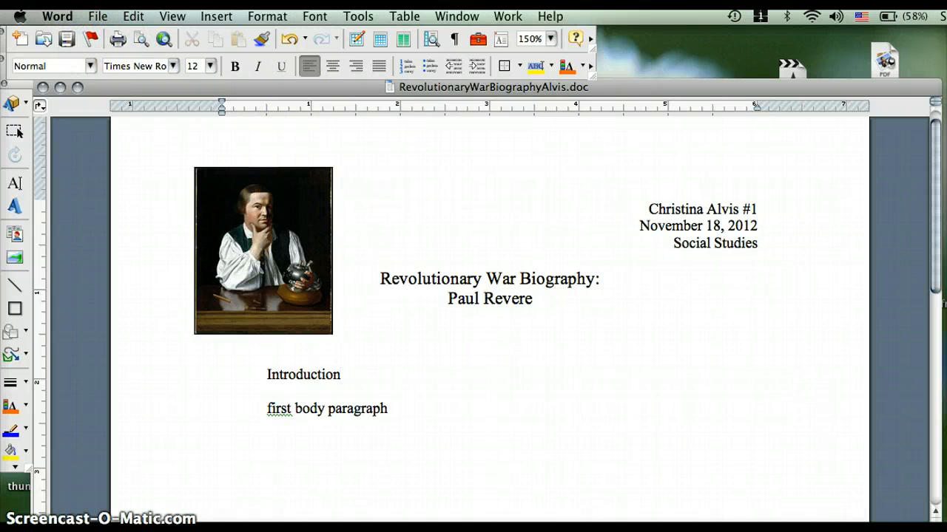